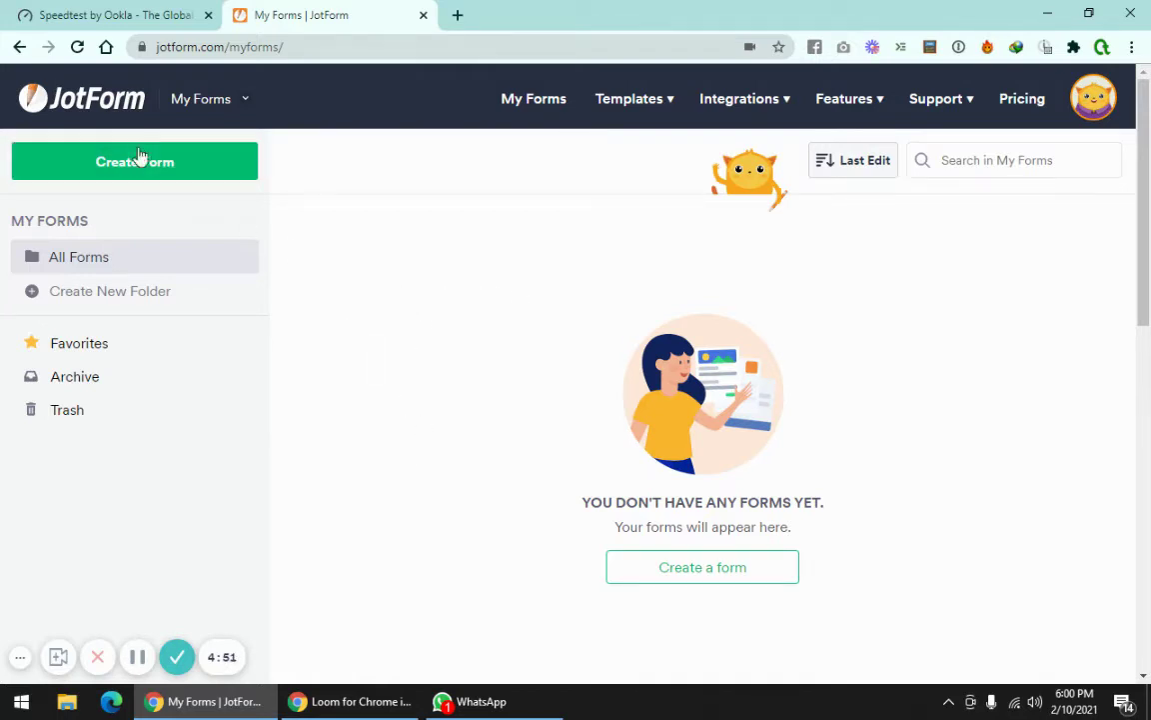
- Open the Information Request form's public link in a new tab and scroll through it
click(138, 656)
scroll(443, 399, up, 6)
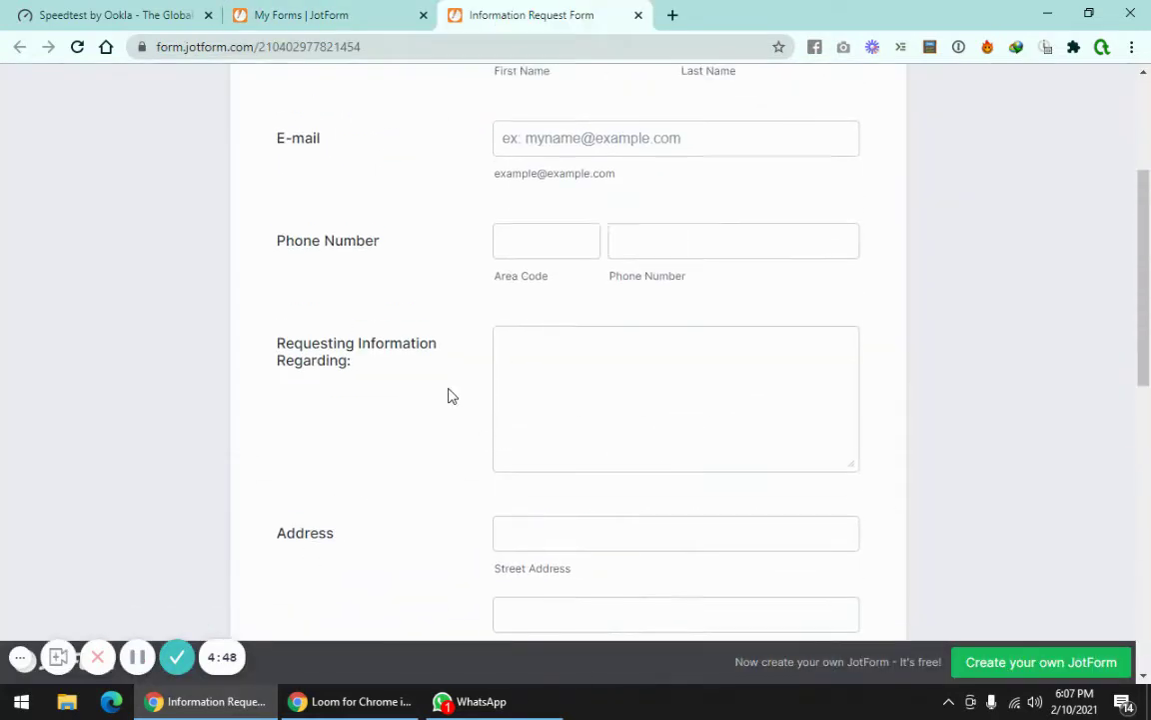
scroll(448, 399, up, 3)
scroll(429, 206, down, 1)
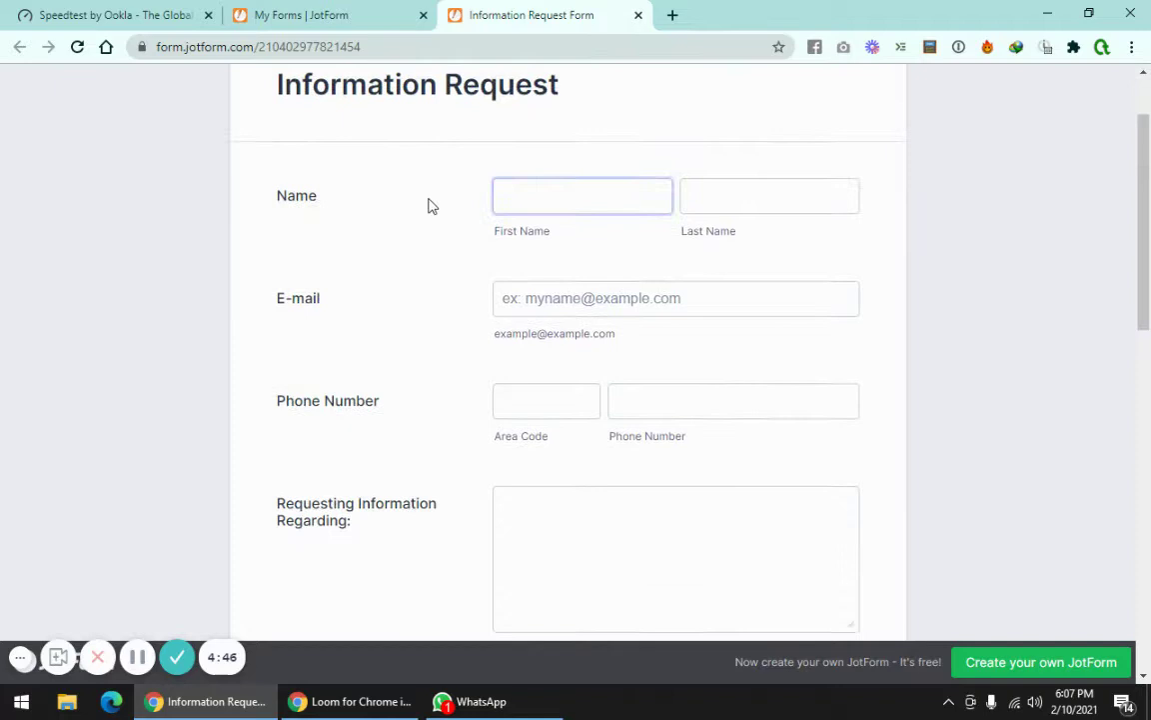
scroll(440, 231, down, 5)
- Check the Company Name and Company Address fields, glance at the HubSpot confirmation, then return to the form
click(351, 403)
scroll(352, 403, down, 2)
click(316, 327)
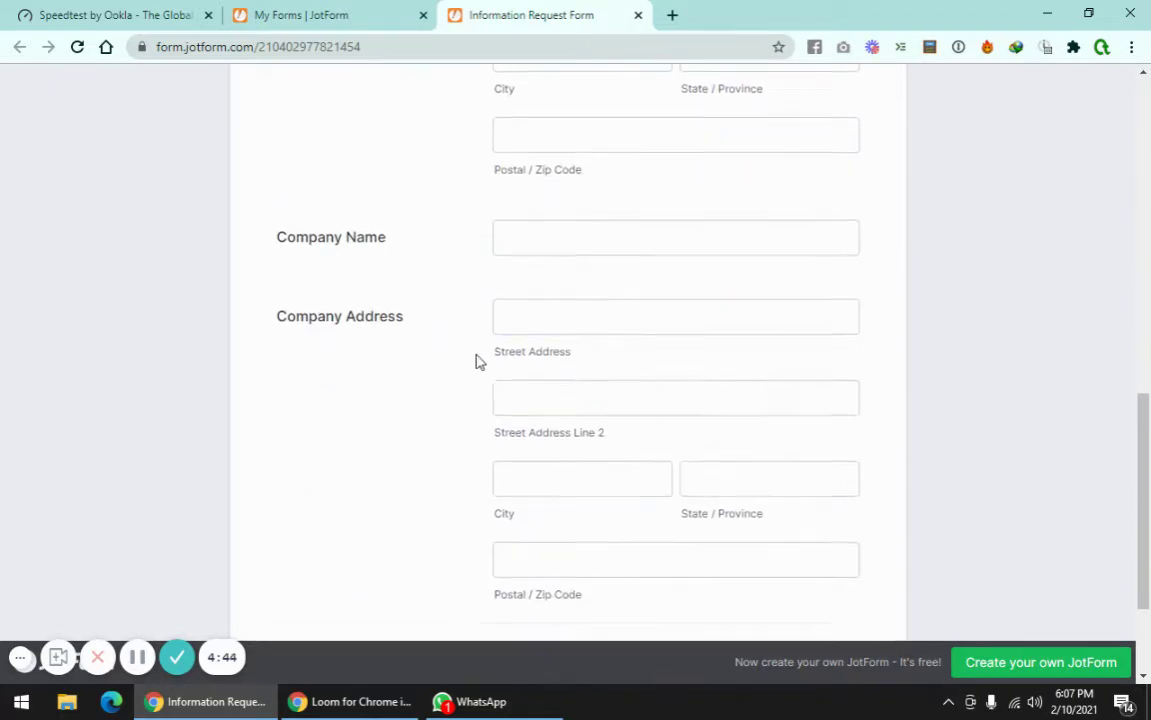
scroll(385, 473, down, 2)
click(138, 657)
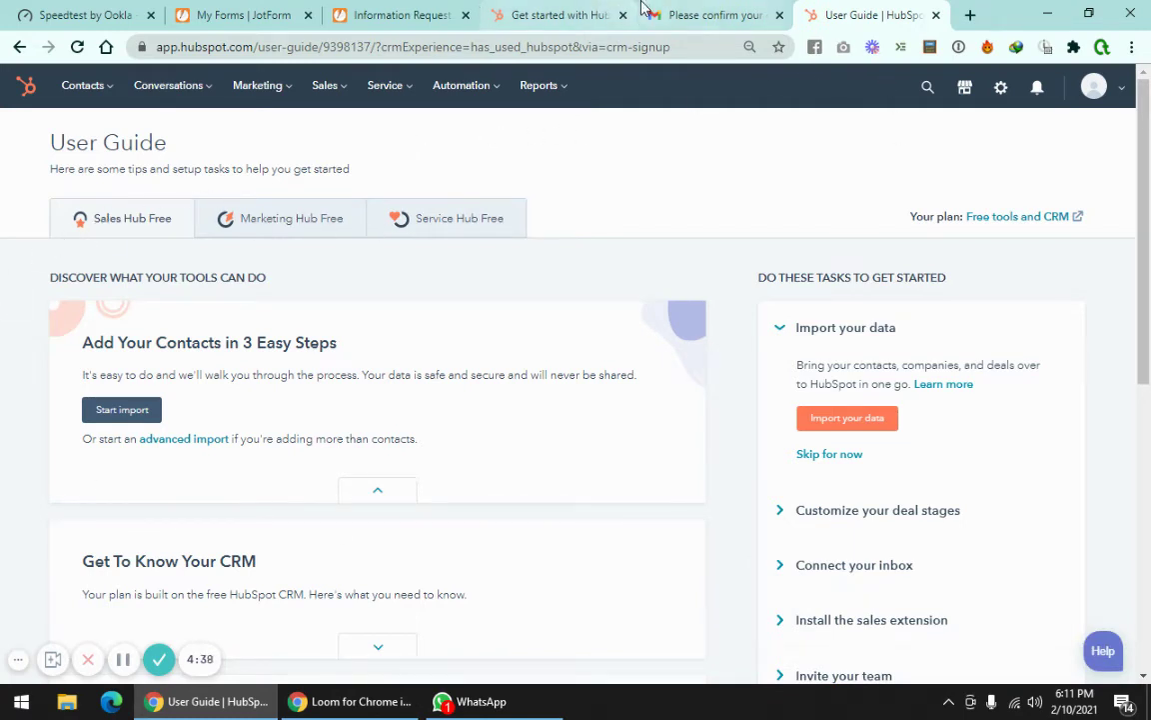
click(520, 14)
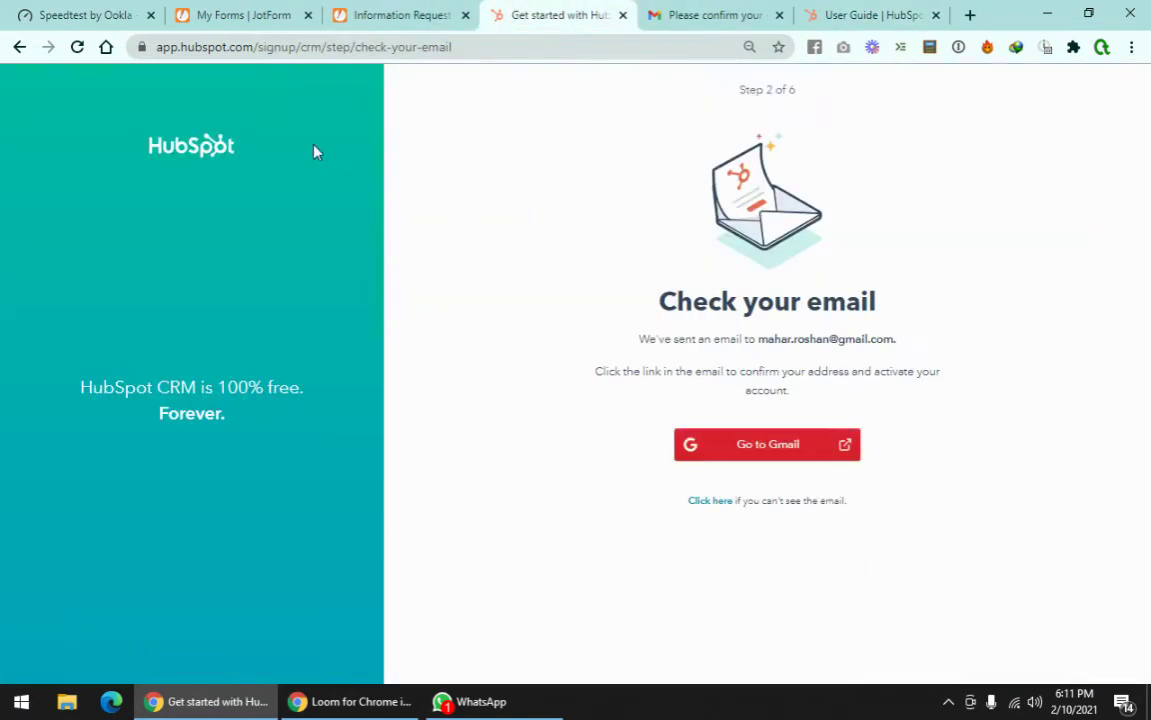
click(373, 10)
- Scroll the Information Request form down to Company Address and click into its street field
scroll(349, 193, down, 3)
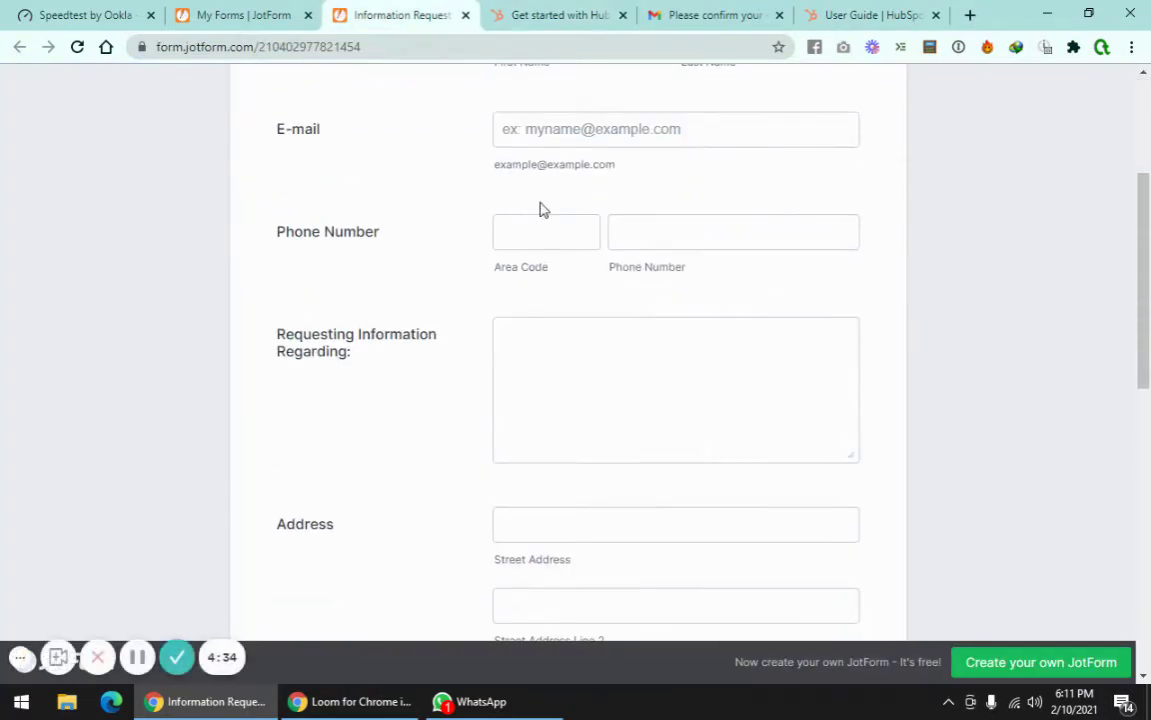
scroll(410, 280, down, 3)
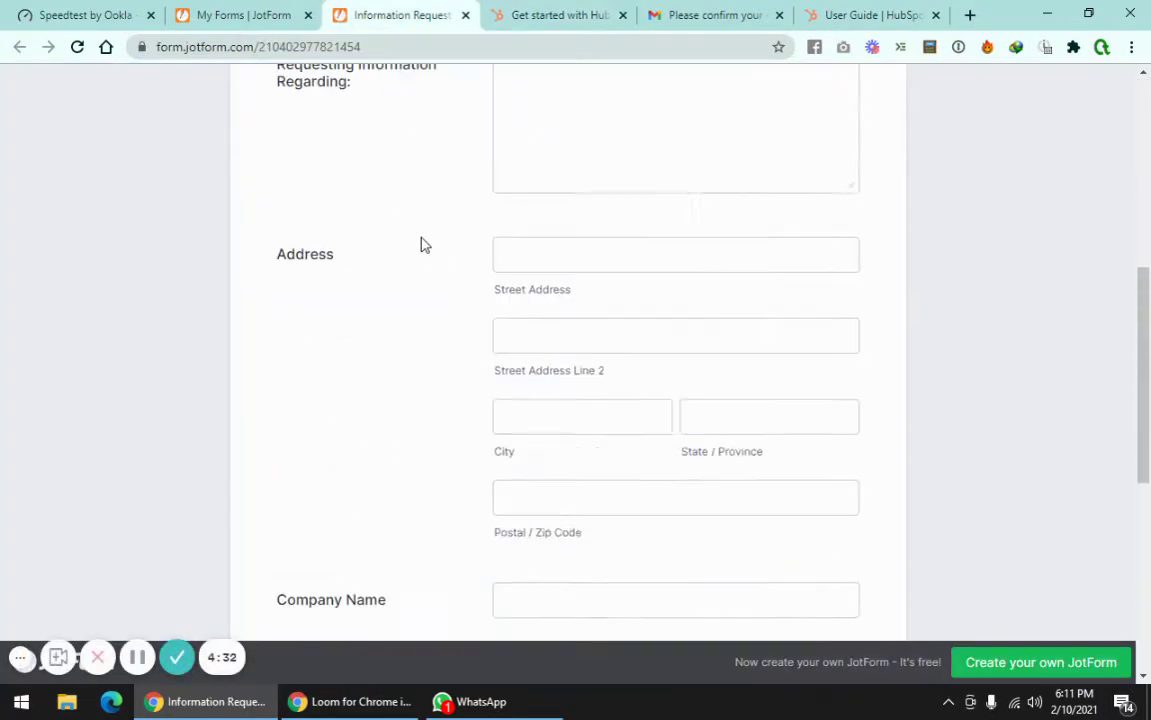
scroll(425, 240, down, 4)
scroll(399, 349, down, 2)
click(572, 190)
click(421, 248)
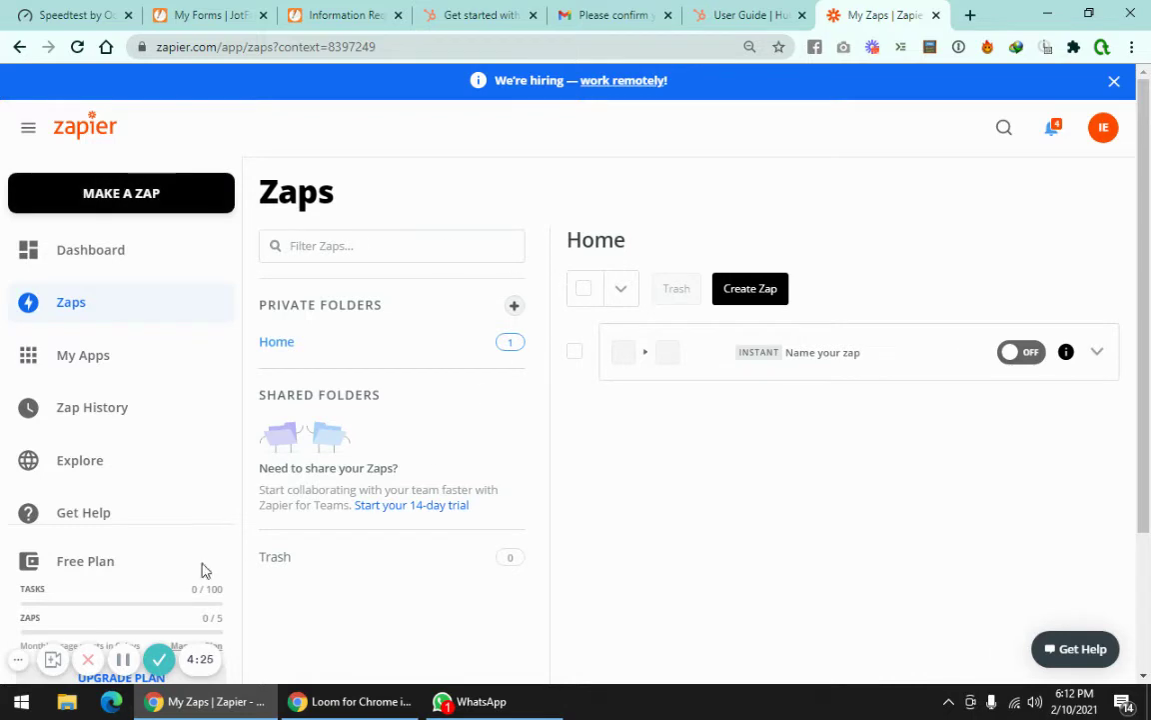
- Open the unnamed draft zap to set up its JotForm New Submission trigger
click(122, 660)
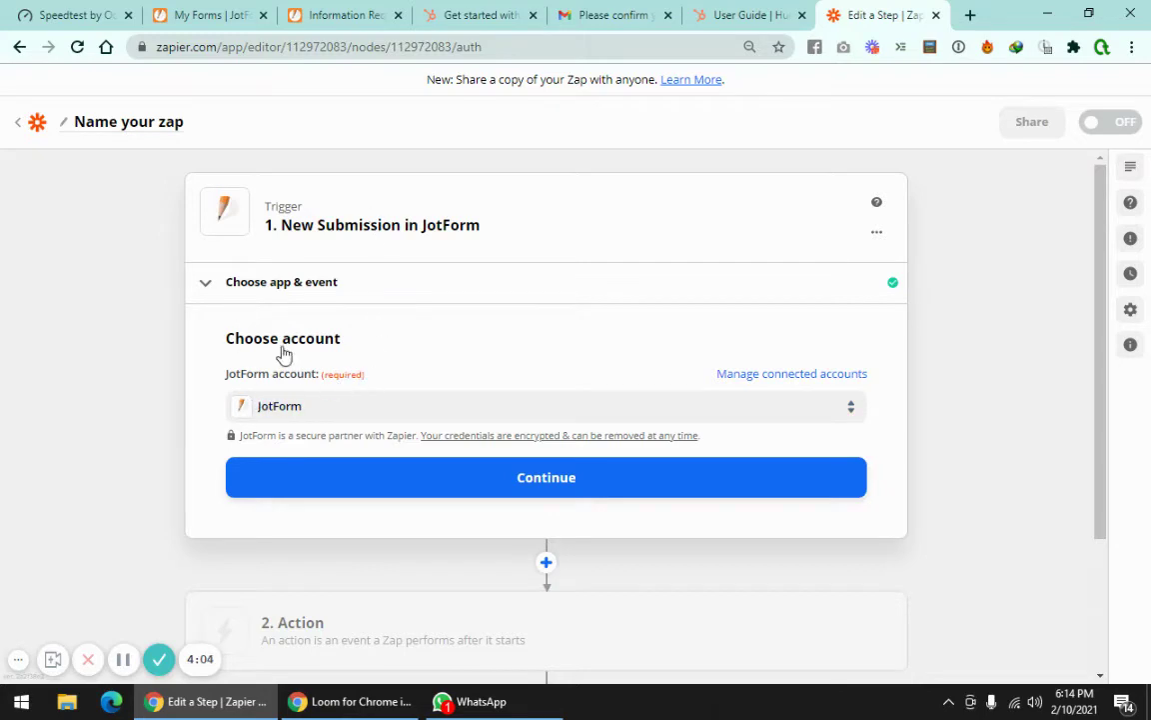
- Point the trigger at the Information Request Form, then test it and accept the sample submission
scroll(284, 353, down, 1)
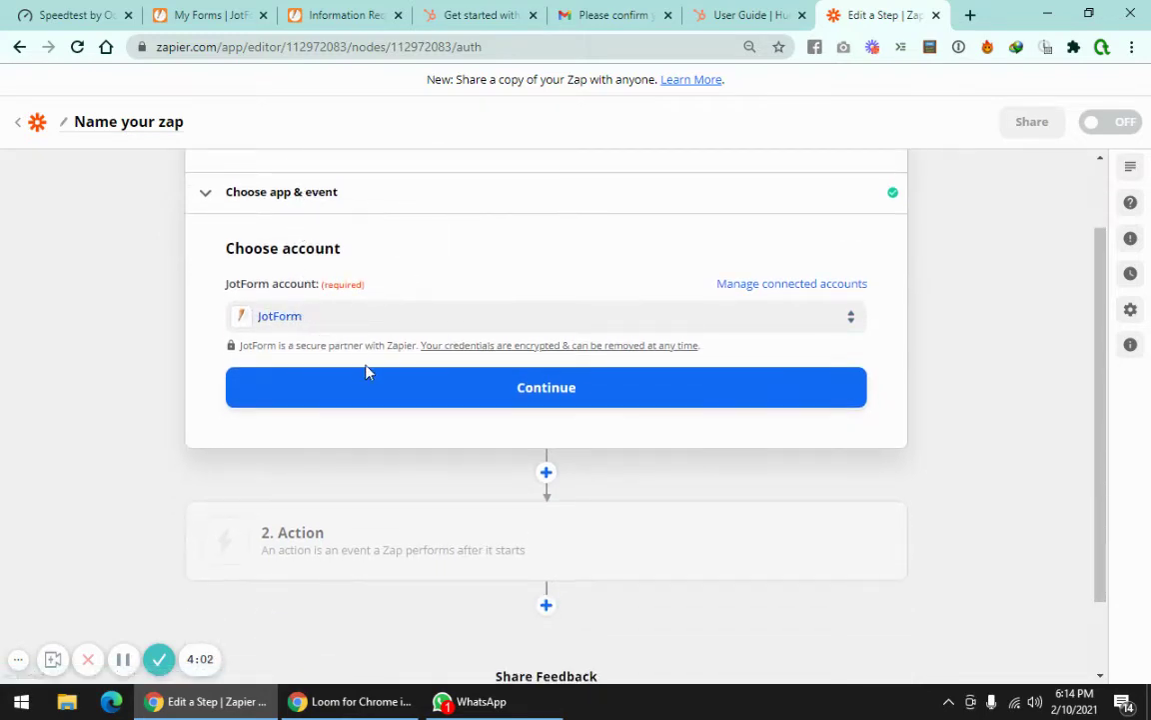
click(373, 395)
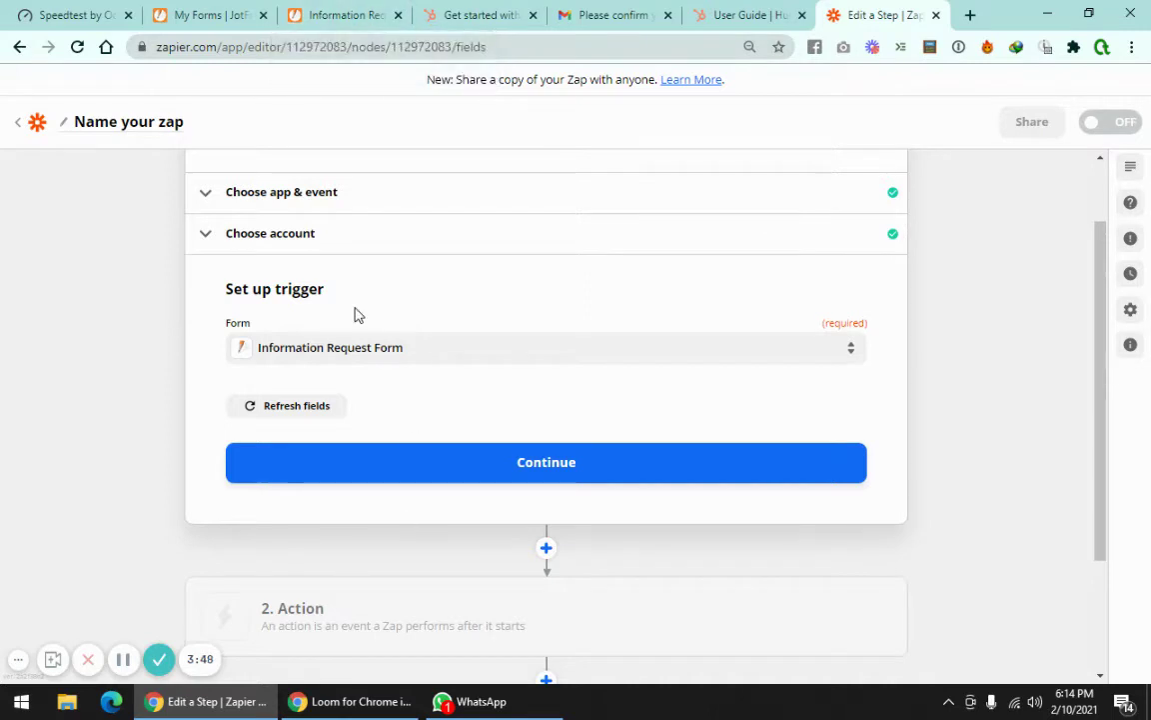
mouse_move(121, 659)
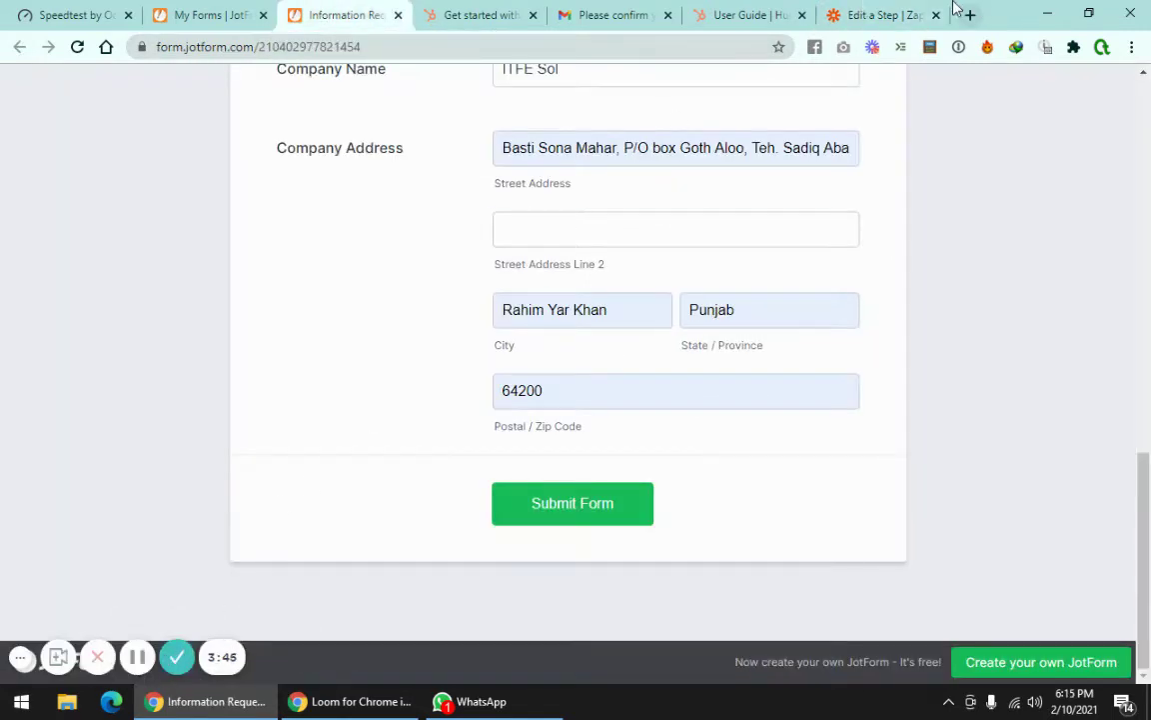
click(947, 12)
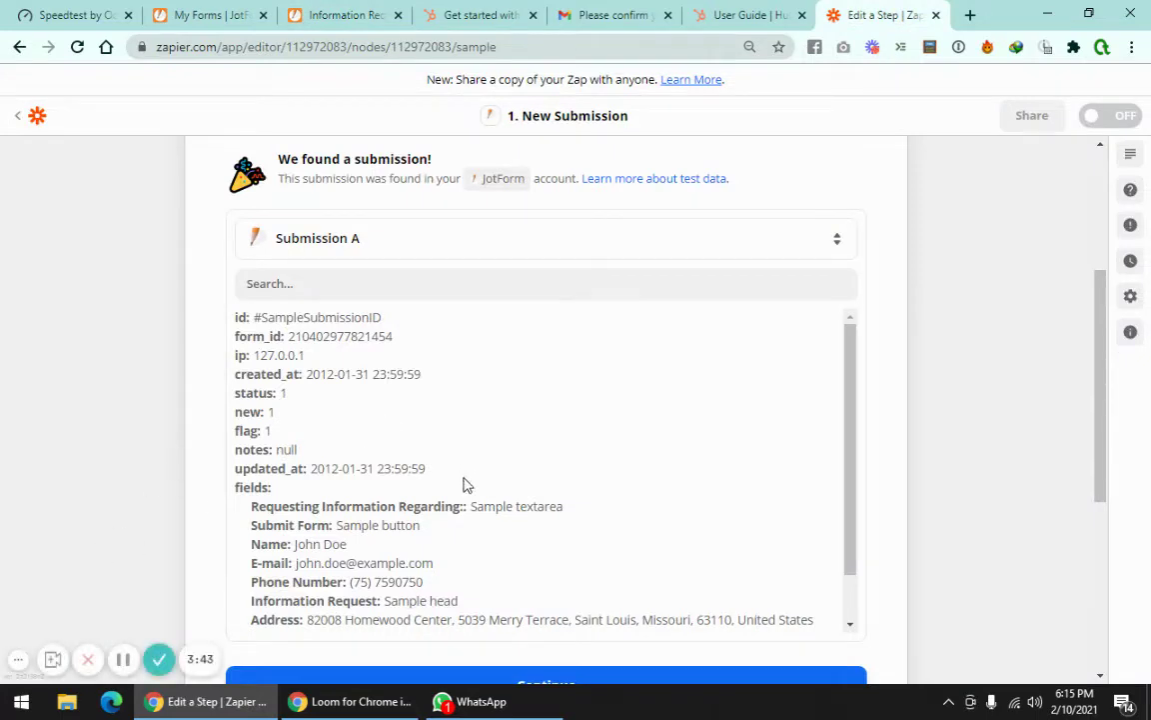
scroll(389, 462, down, 1)
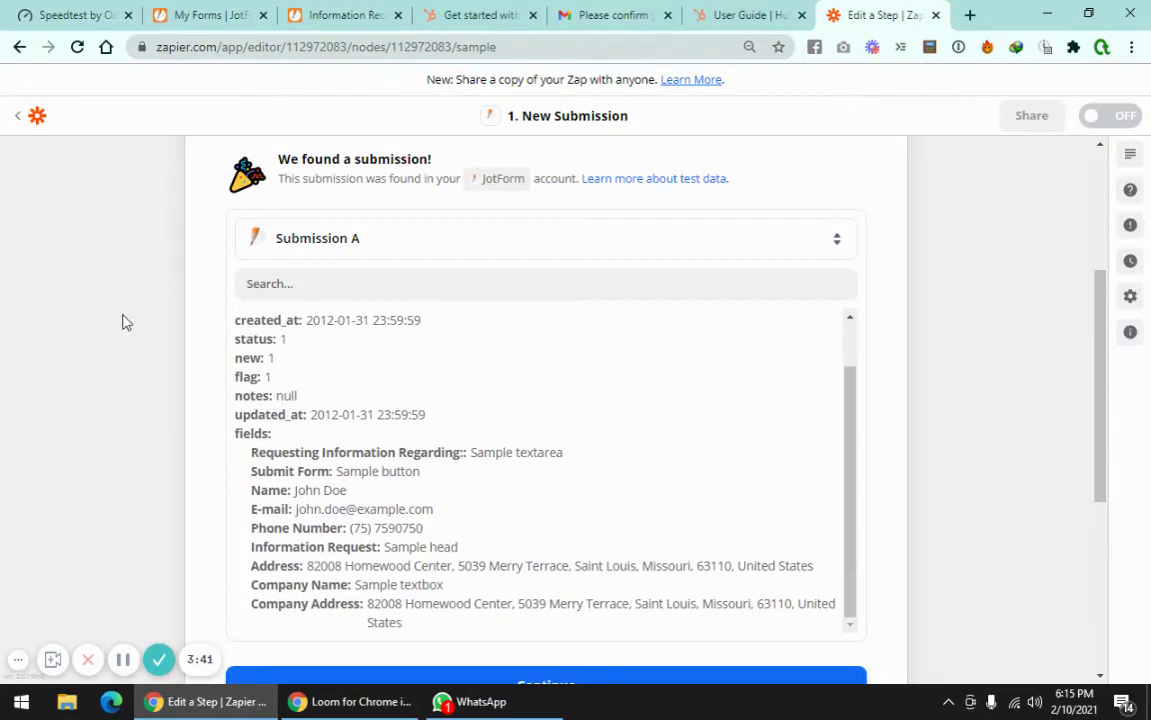
scroll(200, 290, down, 1)
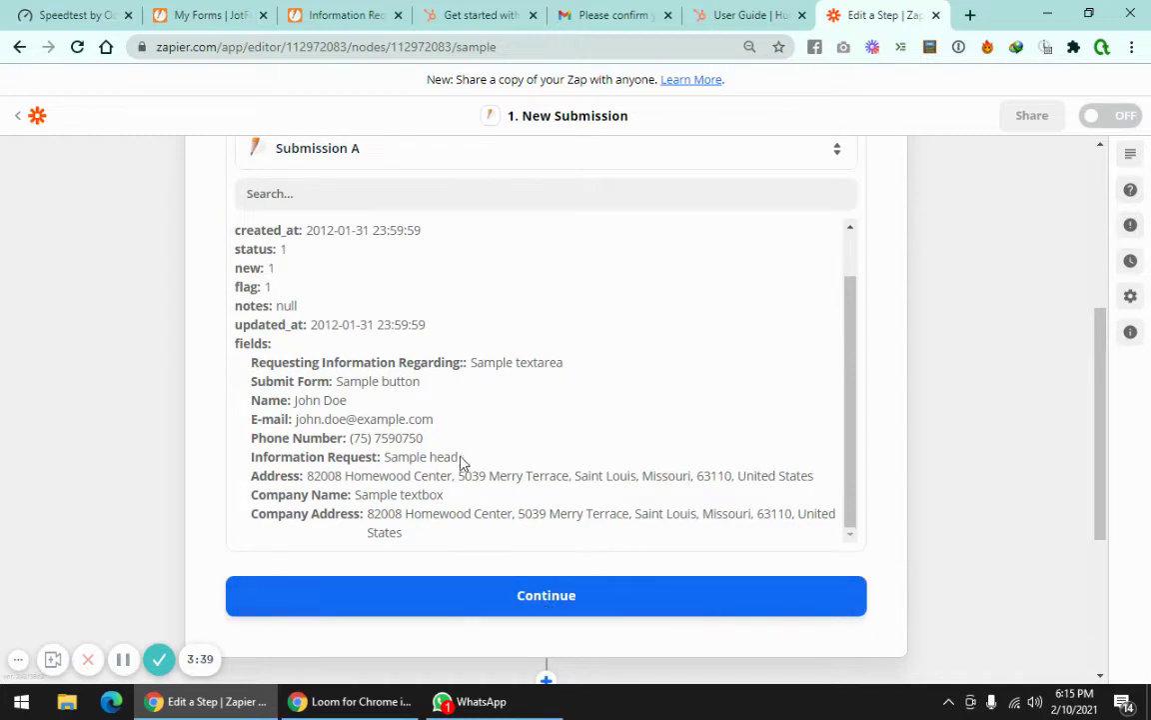
scroll(462, 462, down, 2)
click(544, 429)
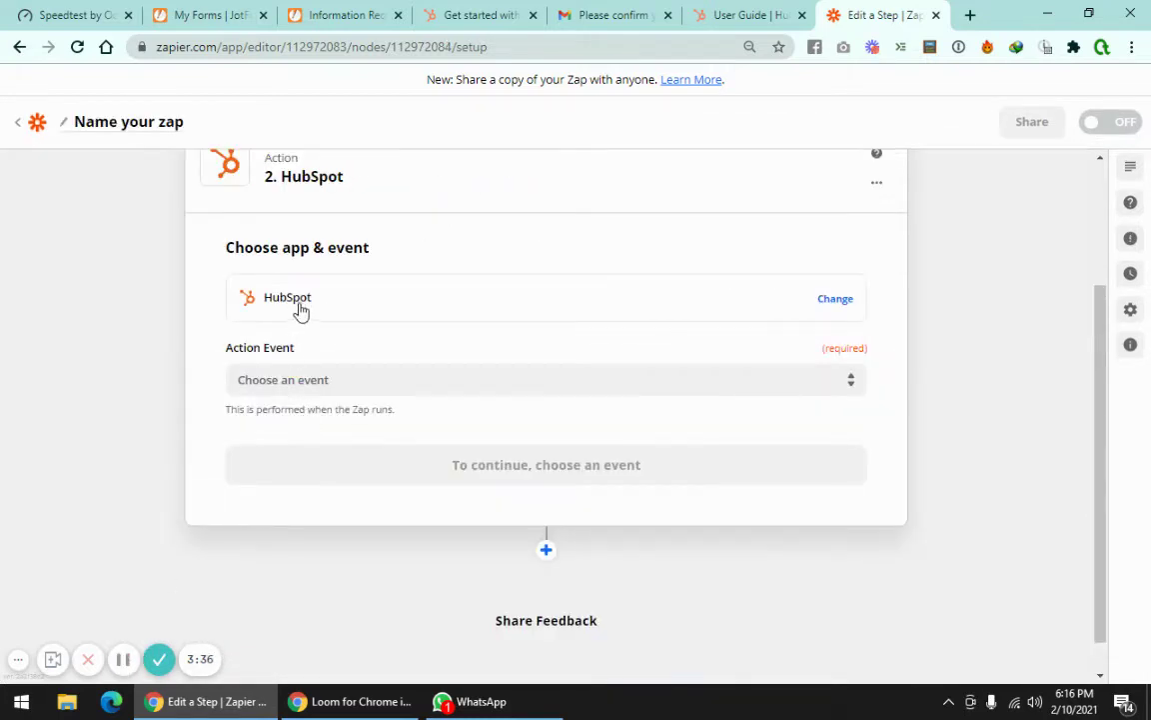
- Set the HubSpot action event to Create Deal
click(345, 379)
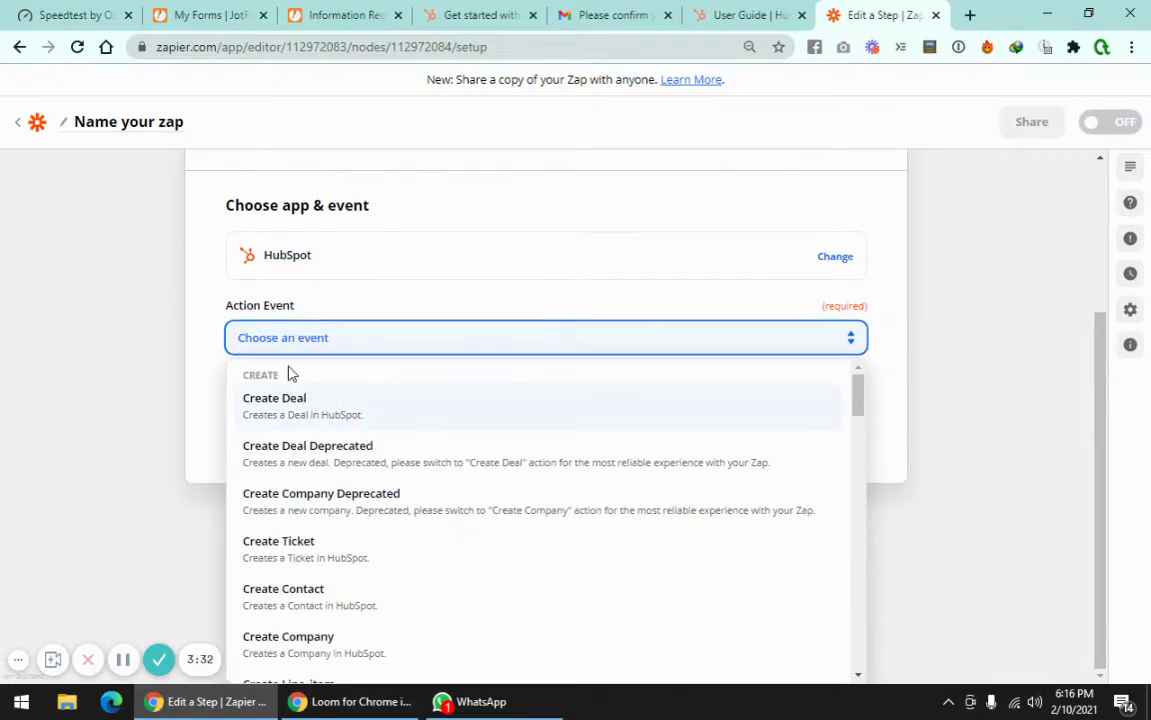
scroll(260, 340, up, 3)
scroll(292, 370, down, 3)
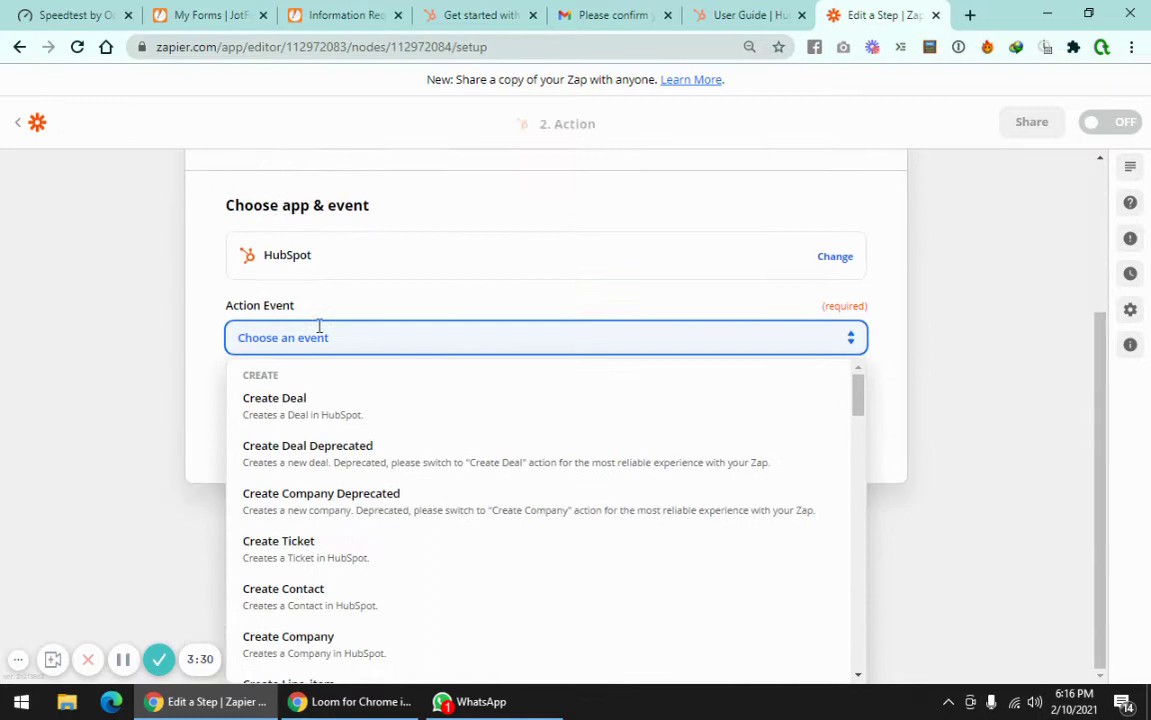
click(300, 415)
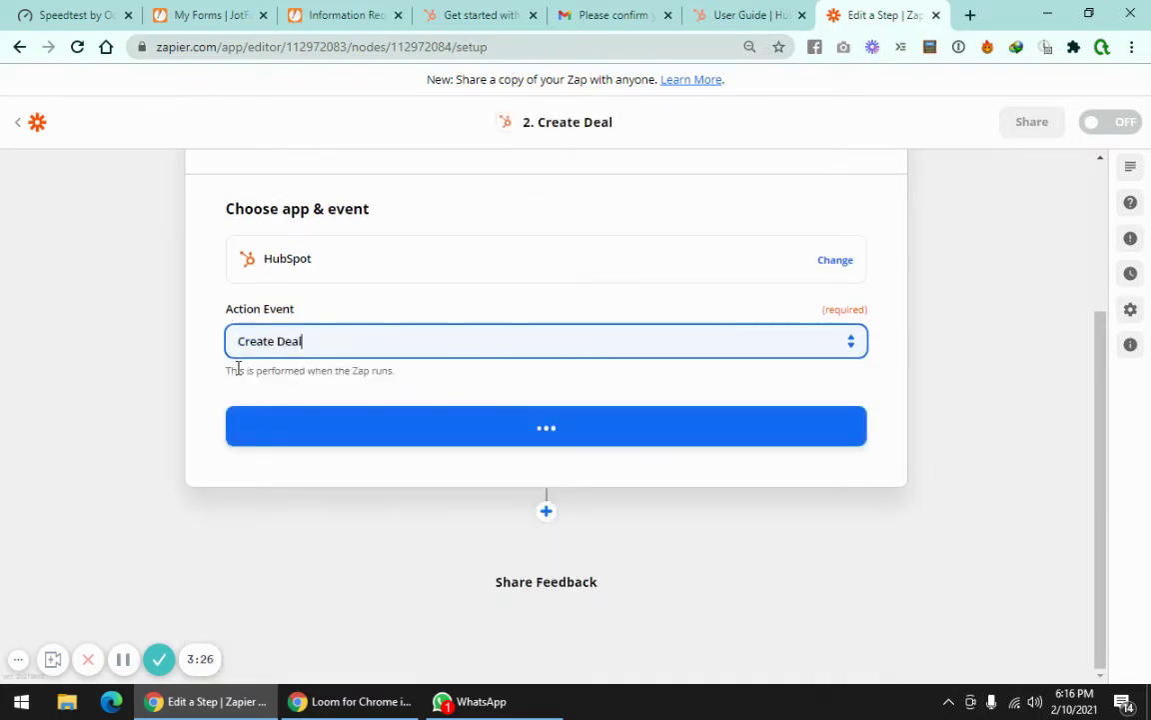
click(525, 430)
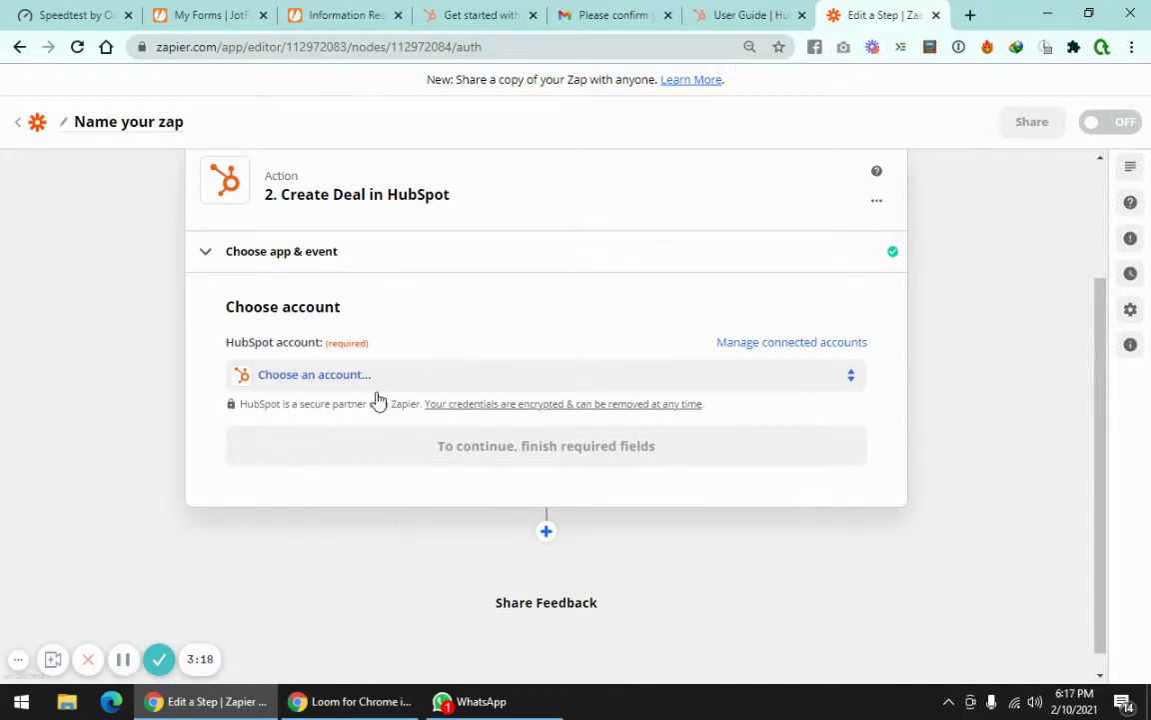
- Connect the HubSpot account and proceed to the deal setup fields
click(377, 388)
click(342, 524)
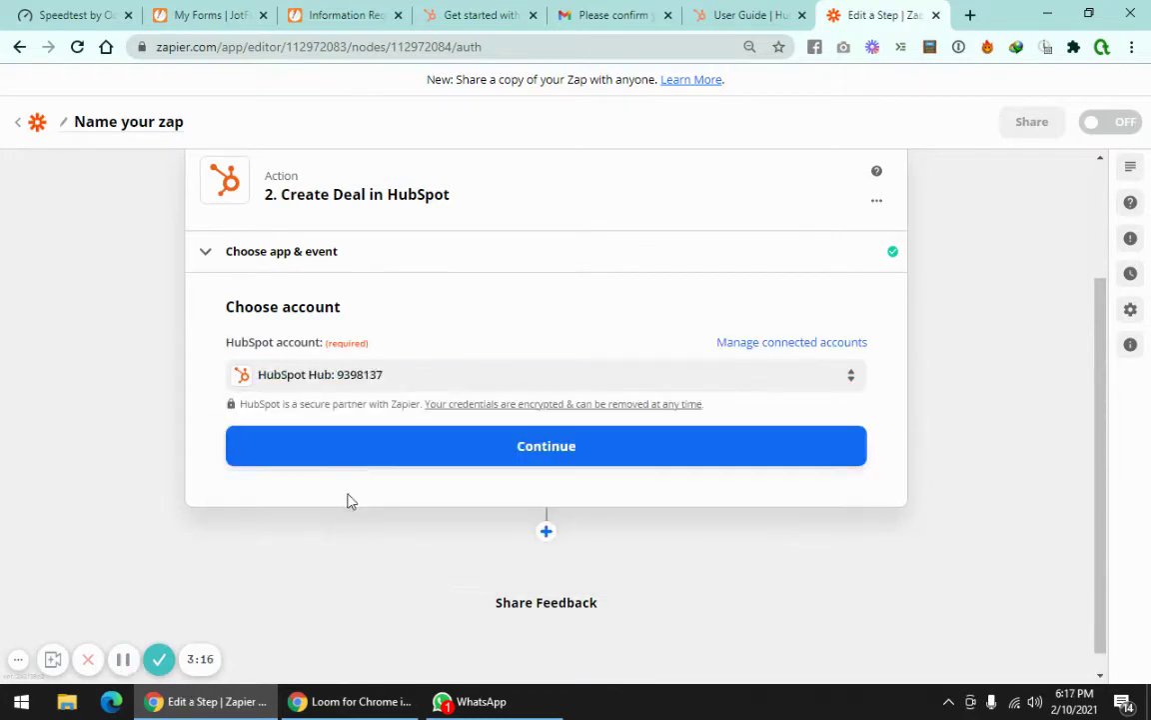
click(539, 455)
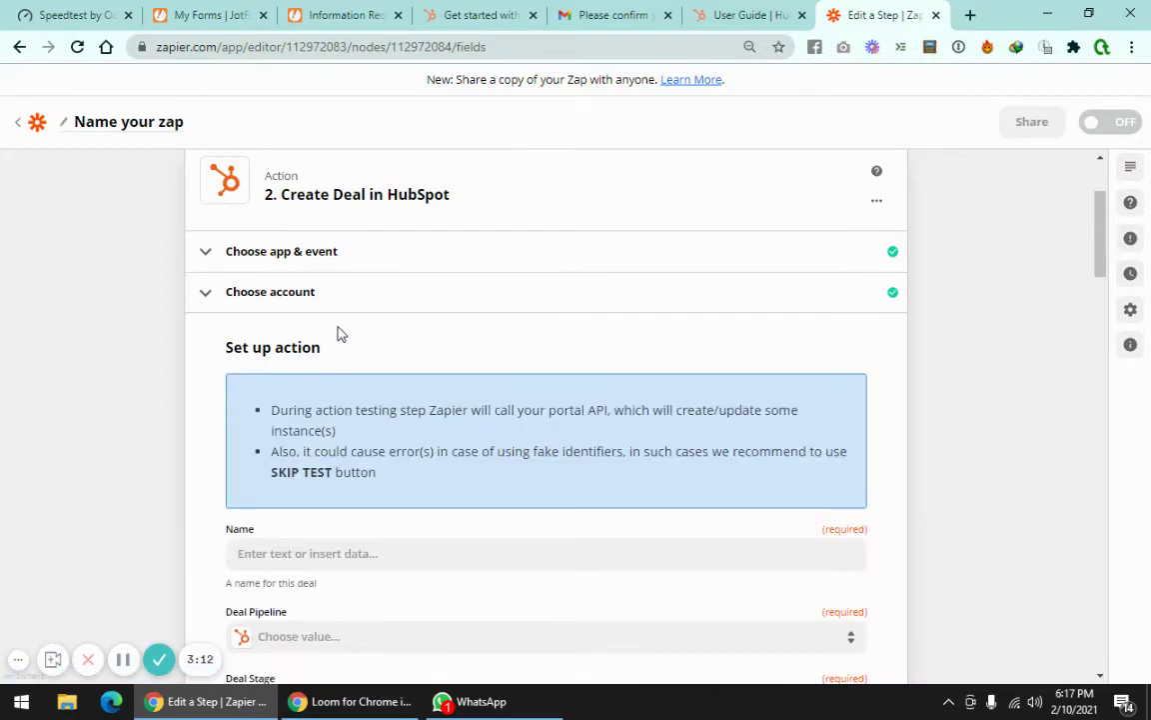
- Set the deal's Deal Pipeline to Sales Pipeline
scroll(337, 333, down, 3)
scroll(240, 255, up, 1)
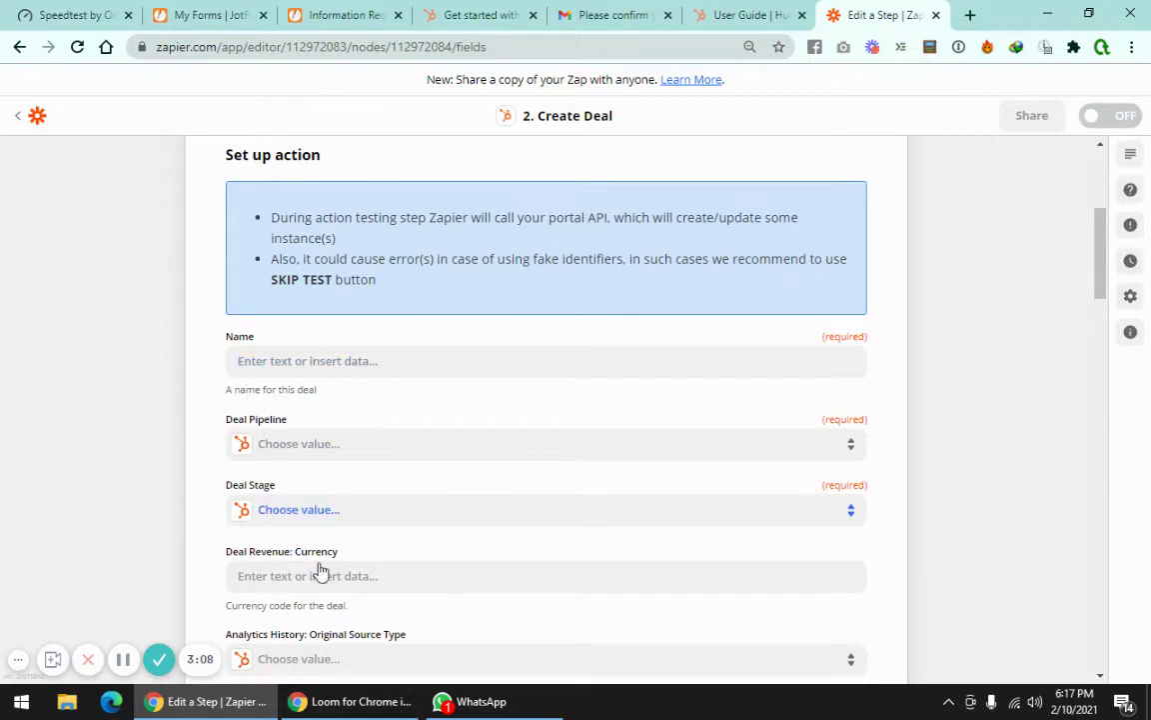
scroll(200, 368, down, 1)
scroll(352, 416, down, 2)
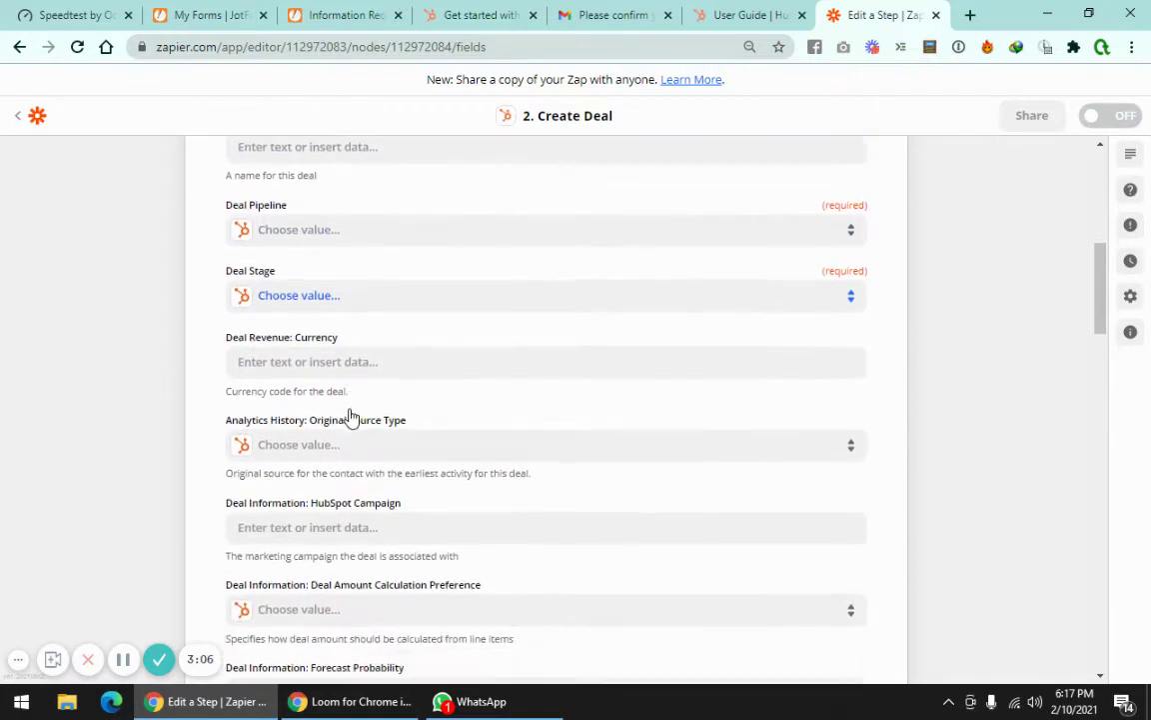
scroll(352, 417, down, 2)
scroll(339, 386, up, 3)
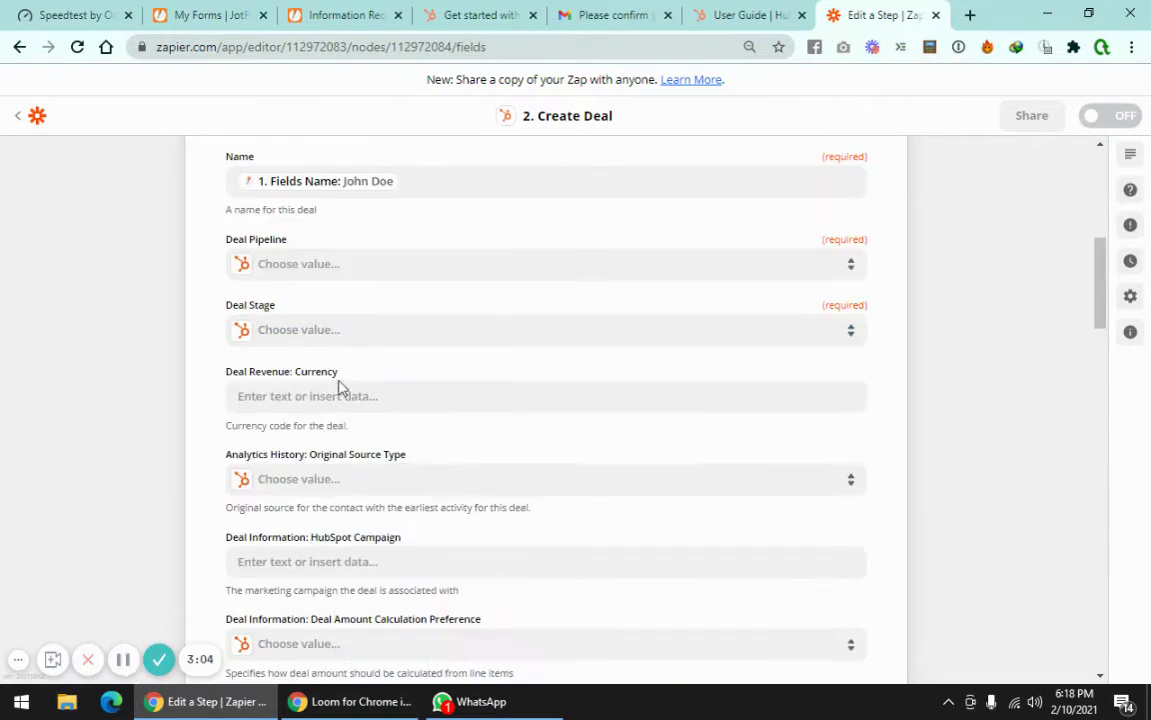
click(333, 276)
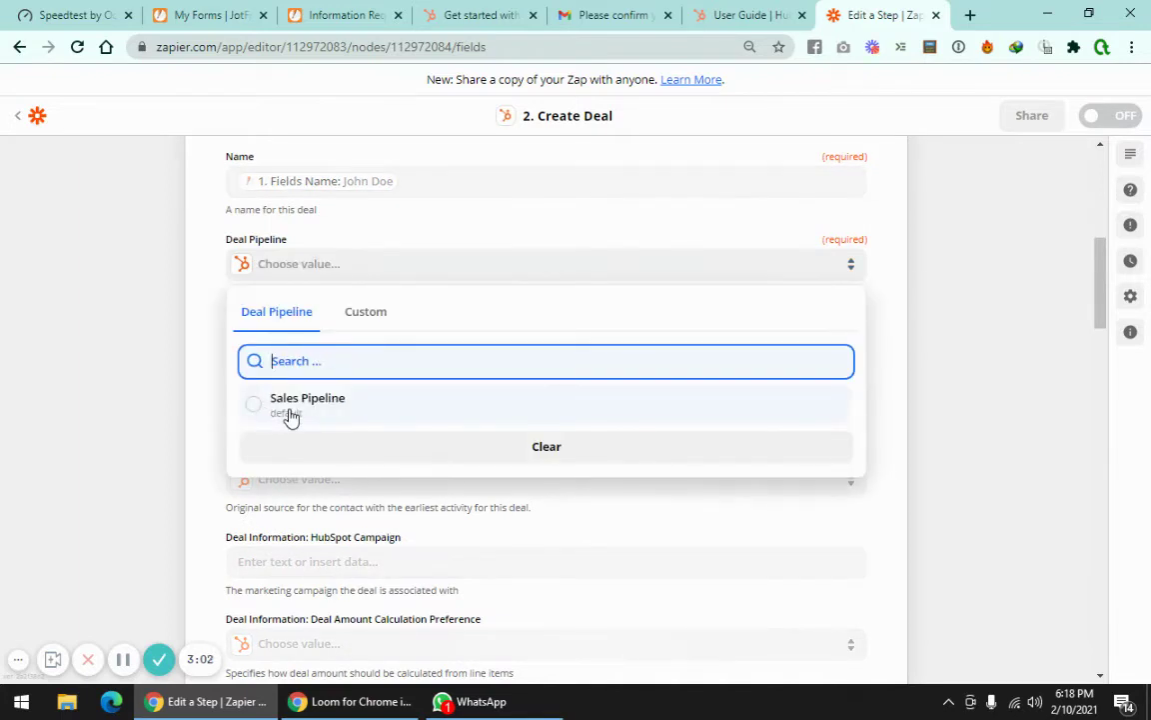
key(Return)
- Check the still-empty Deal Stage list, then scroll down to Forecast Category
click(290, 330)
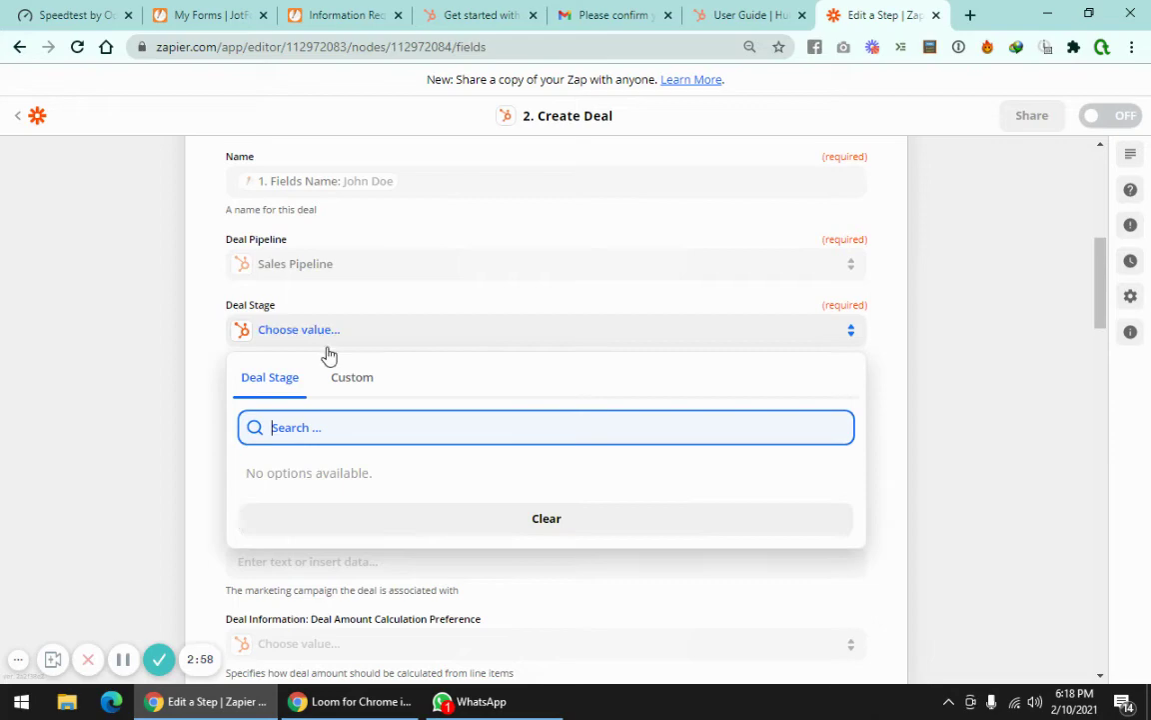
click(193, 365)
scroll(279, 296, down, 1)
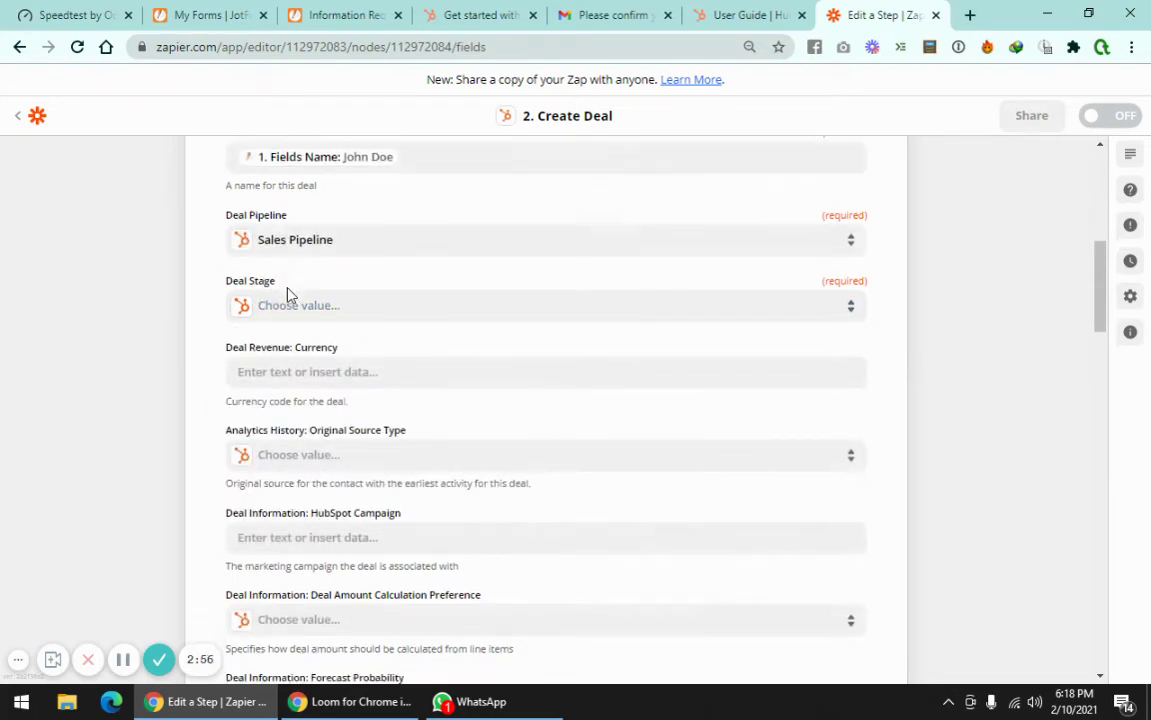
click(305, 306)
scroll(361, 334, down, 5)
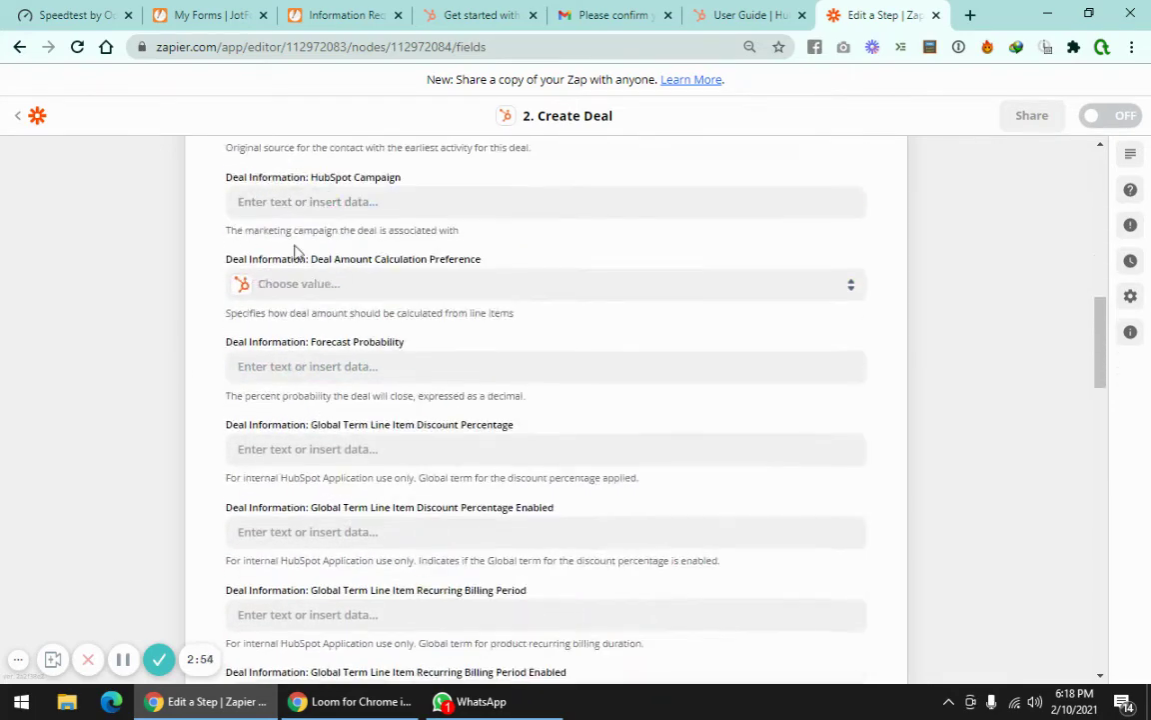
scroll(362, 334, down, 3)
scroll(357, 326, down, 2)
scroll(357, 326, down, 4)
scroll(357, 322, down, 2)
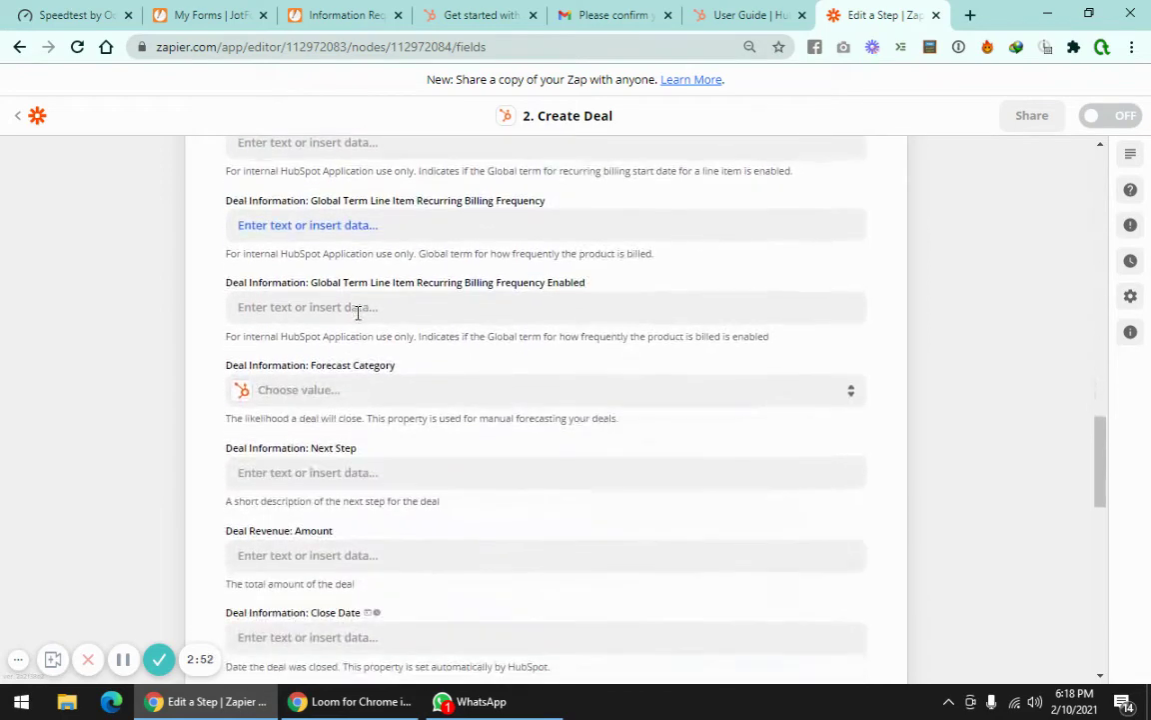
- Set the deal's Forecast Category to Pipeline
click(315, 390)
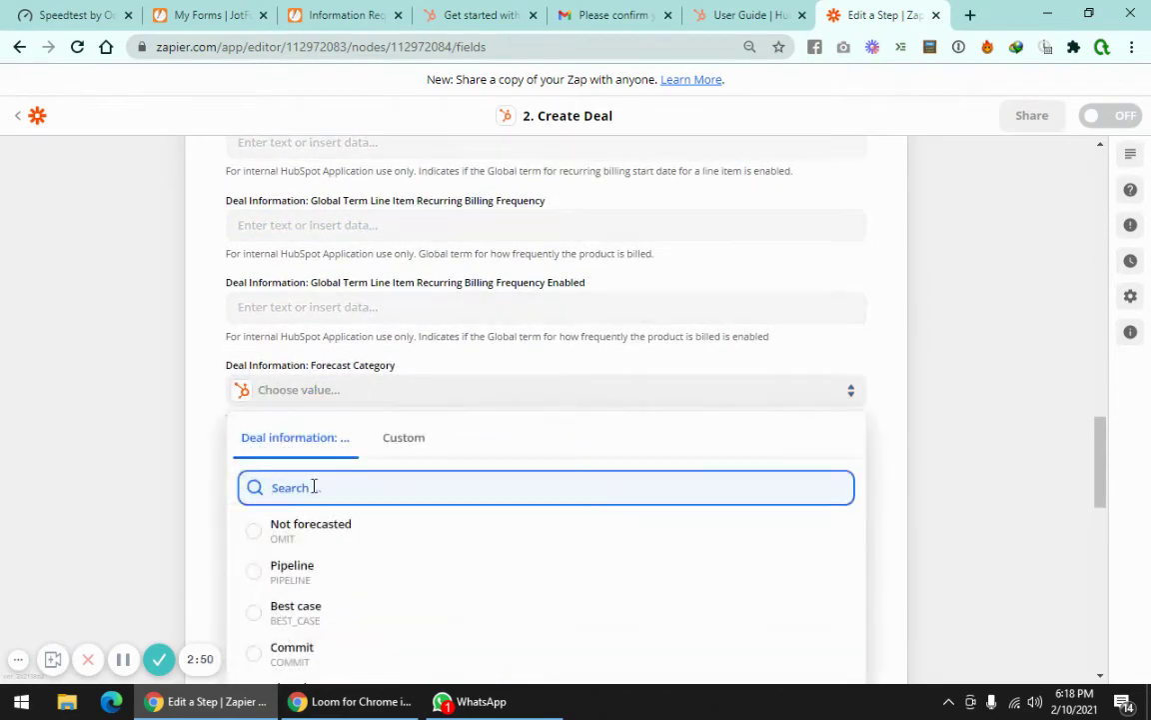
scroll(214, 455, down, 2)
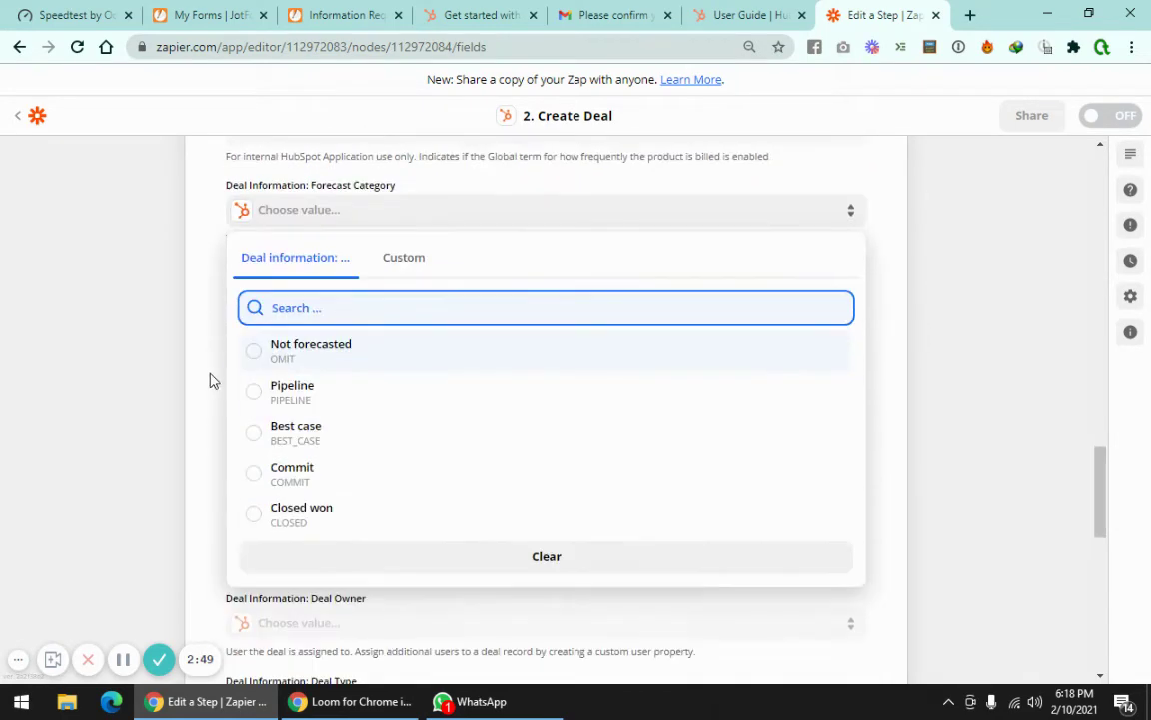
click(272, 400)
scroll(309, 258, down, 5)
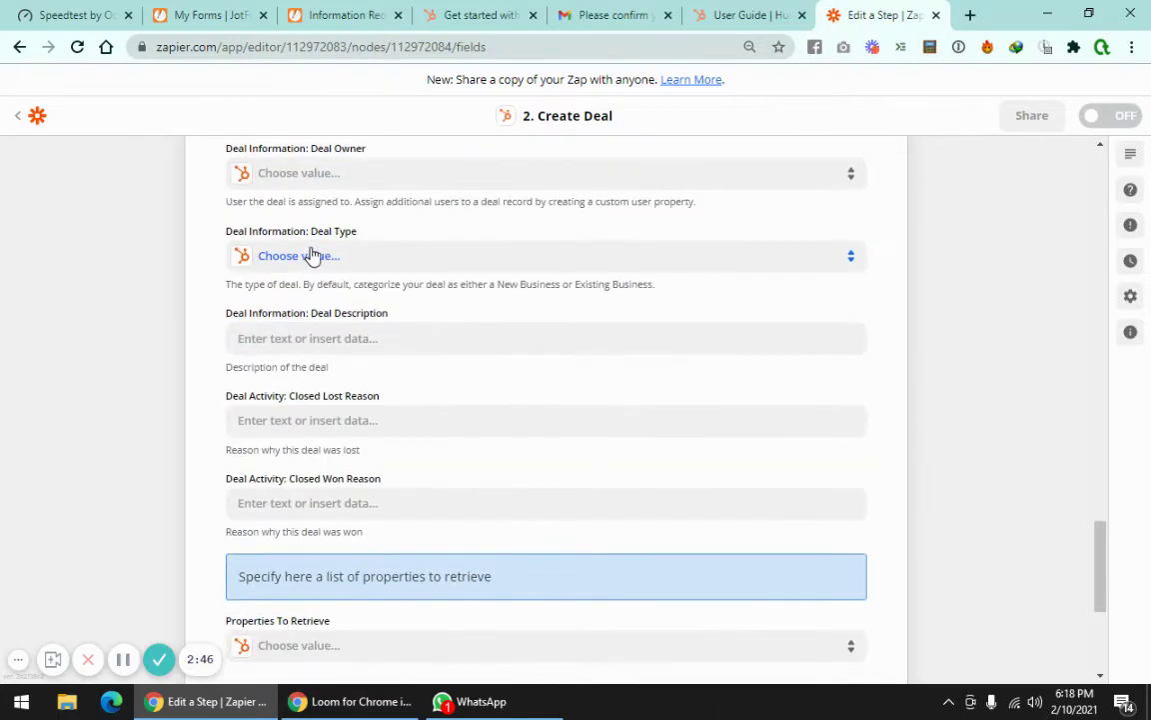
scroll(312, 254, up, 1)
- Assign the account user as Deal Owner and set Deal Type to New Business
click(350, 262)
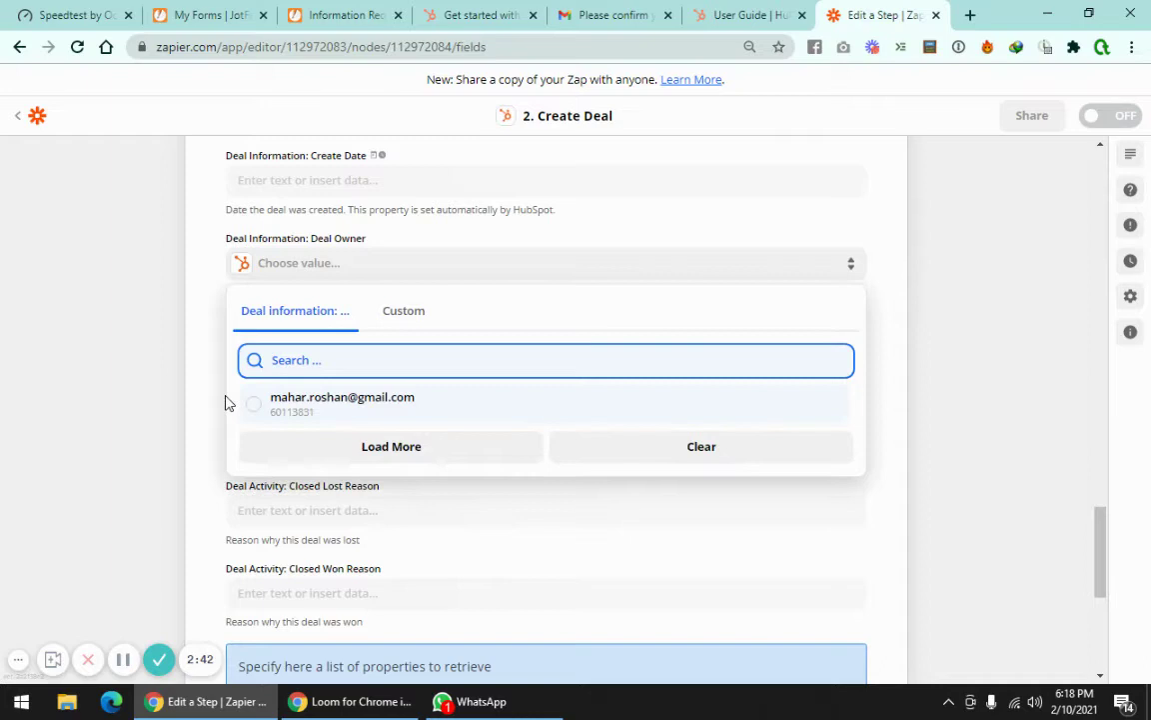
click(318, 410)
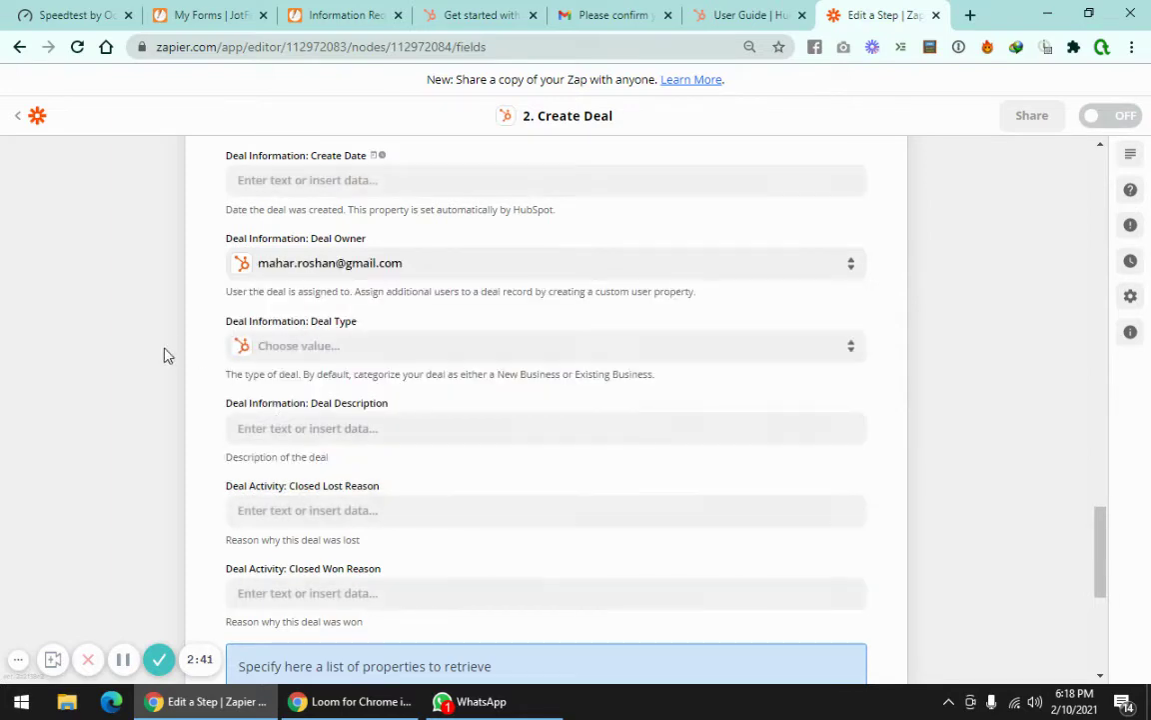
click(339, 347)
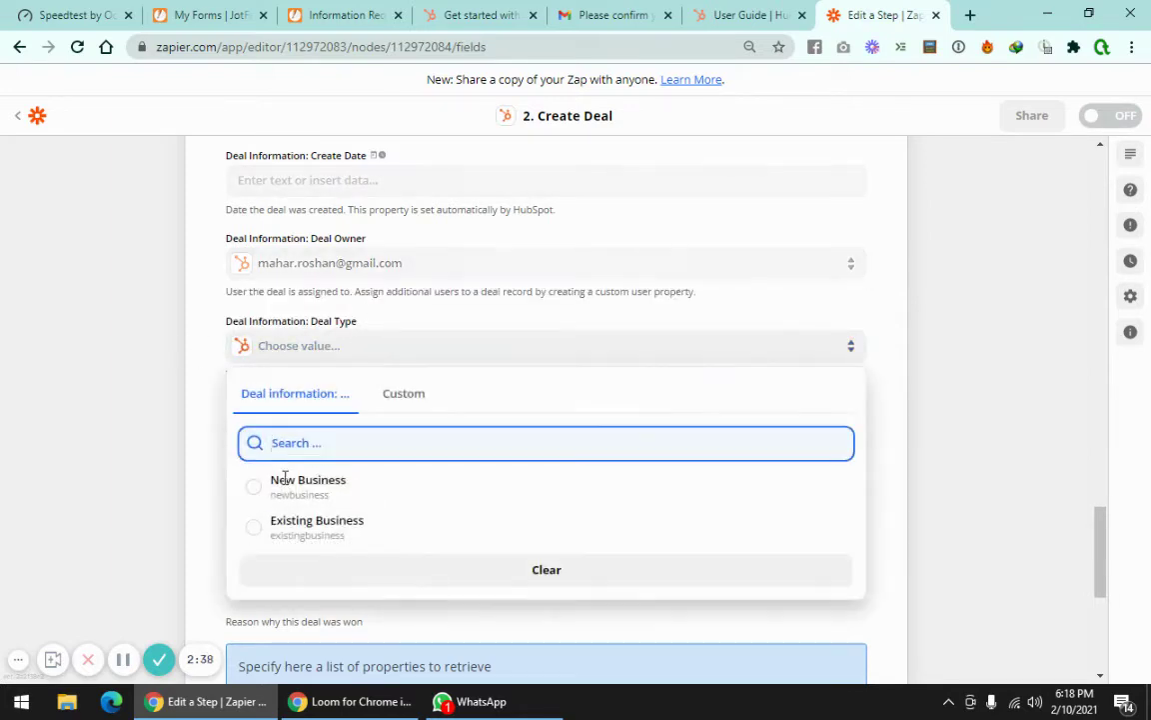
click(289, 490)
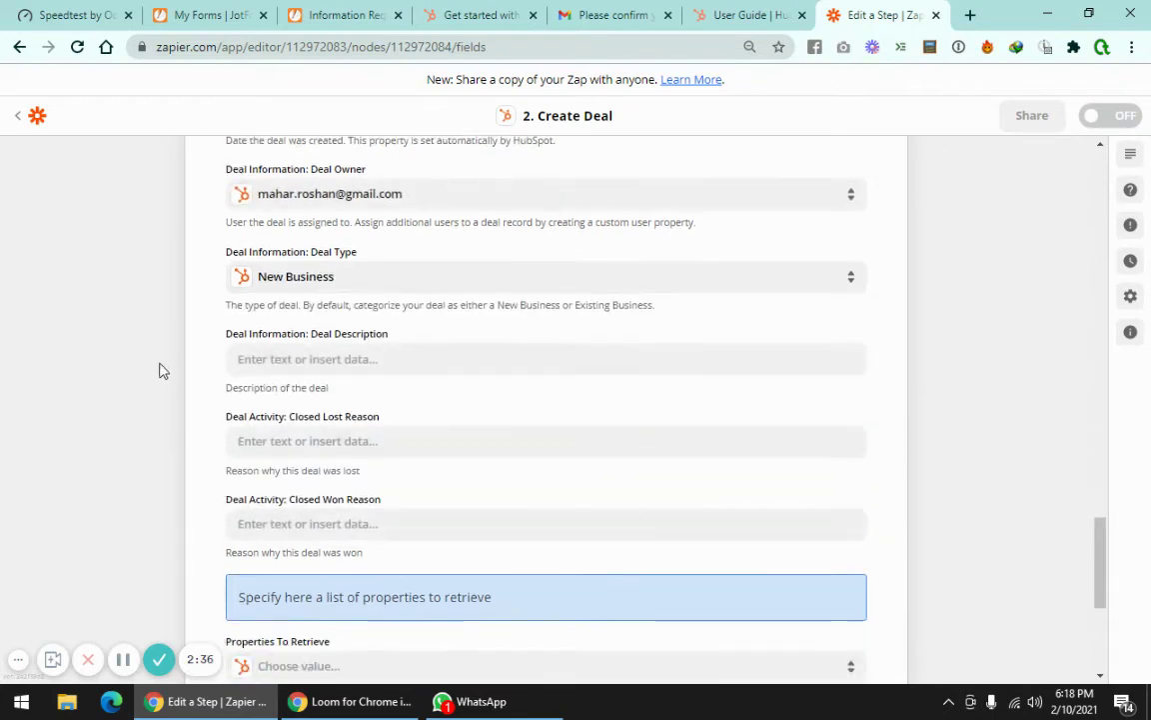
- Retrieve one property, Deal revenue: Amount in company currency, removing the duplicate entry
scroll(163, 366, down, 4)
click(283, 313)
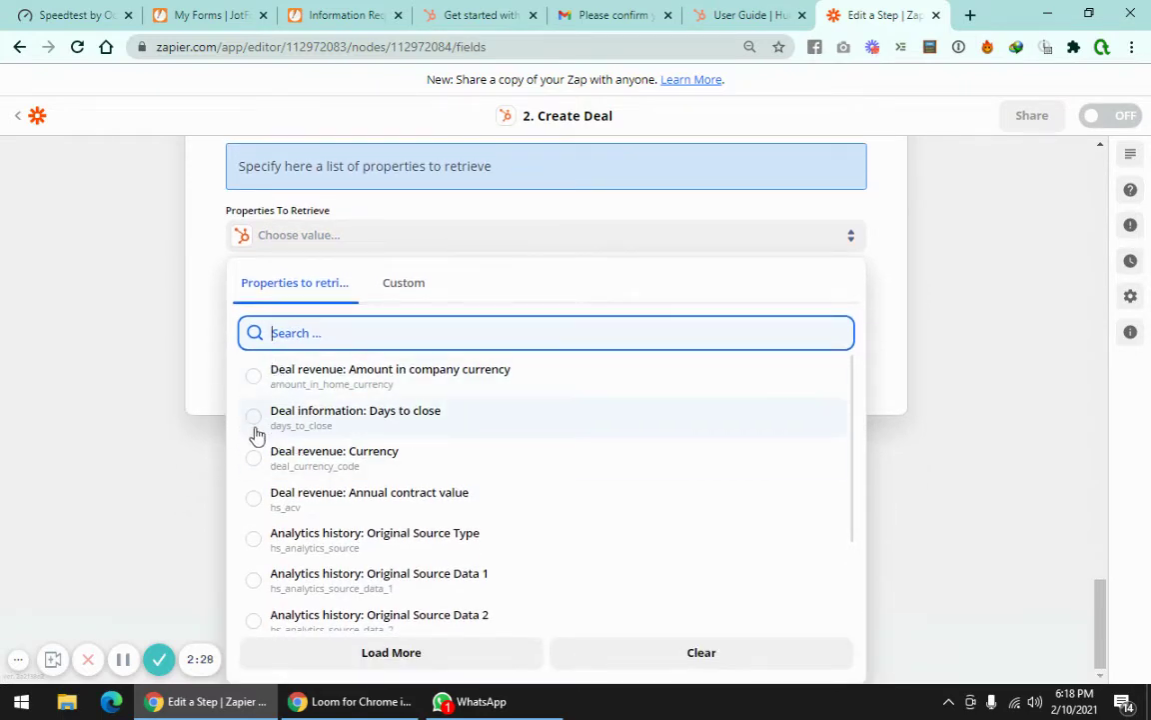
click(190, 258)
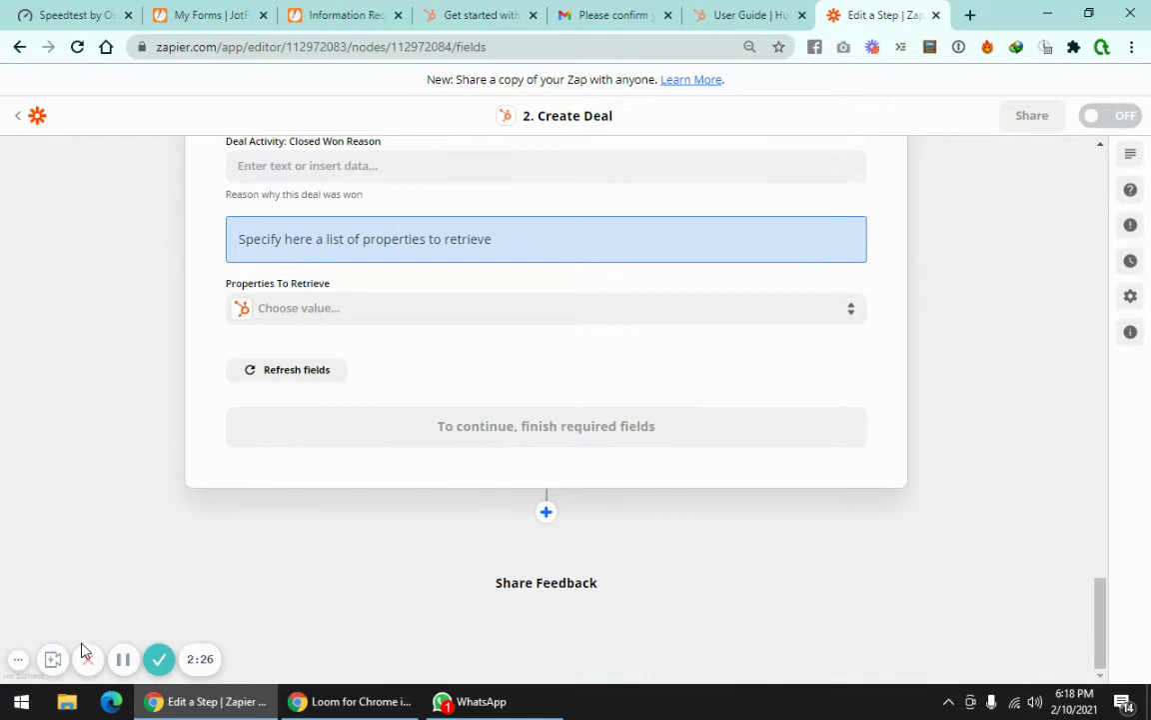
click(303, 312)
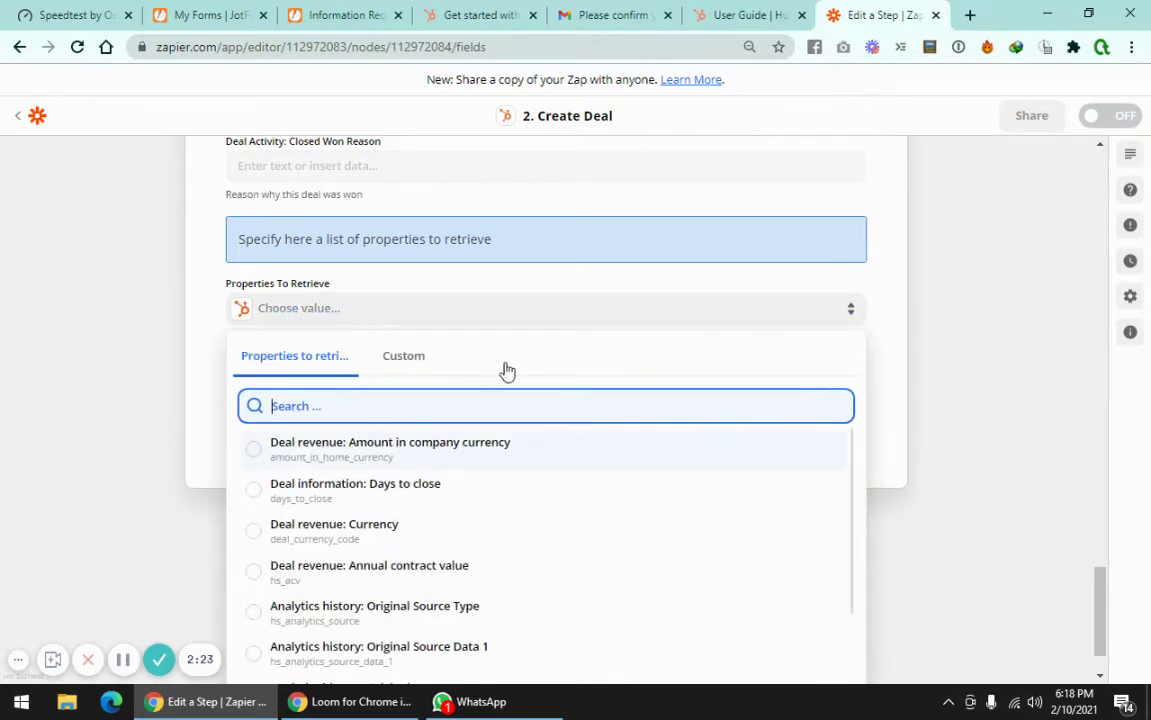
key(Return)
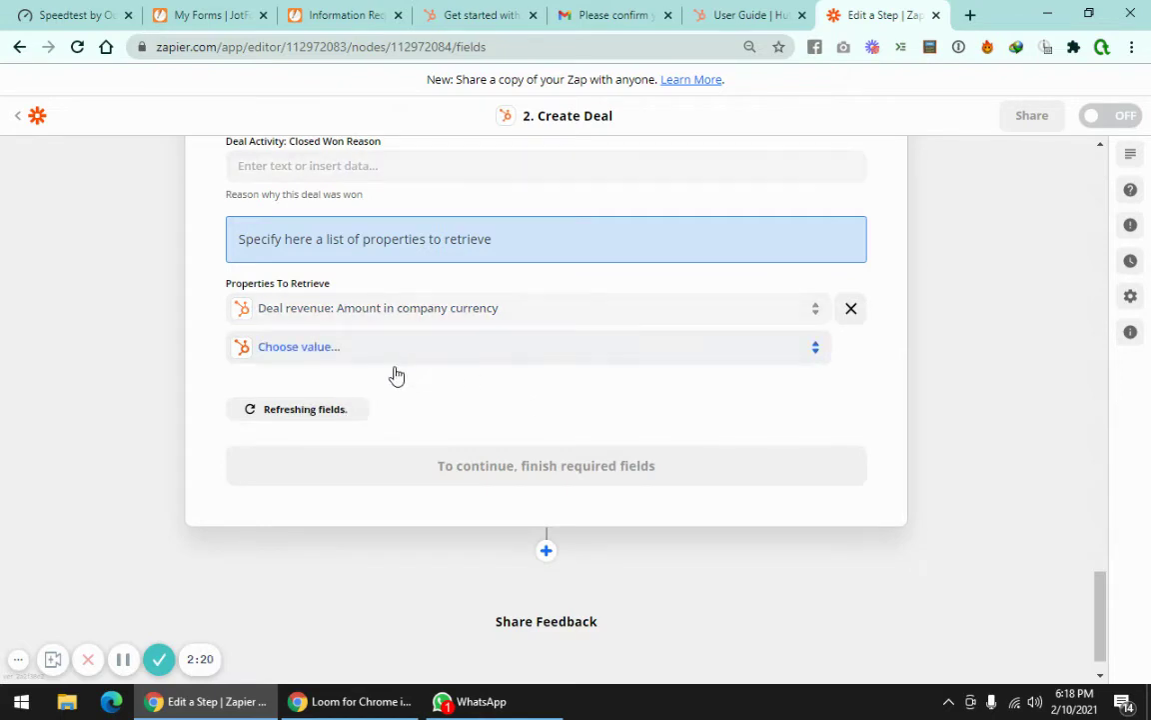
click(274, 350)
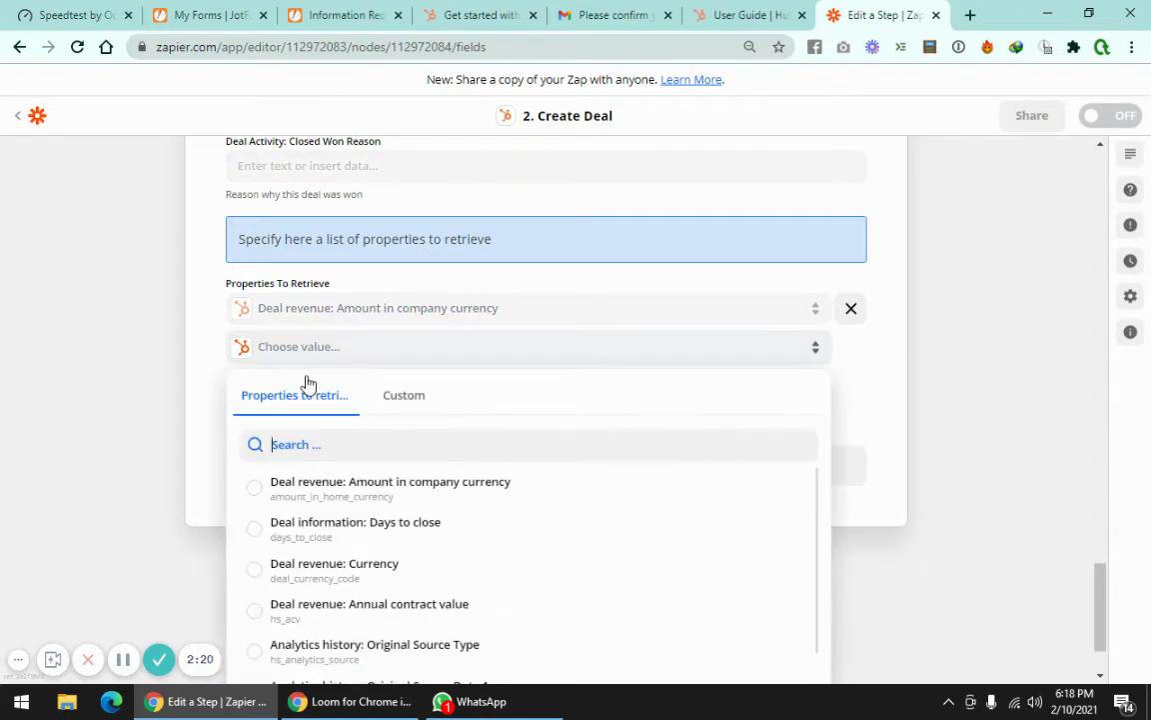
click(465, 475)
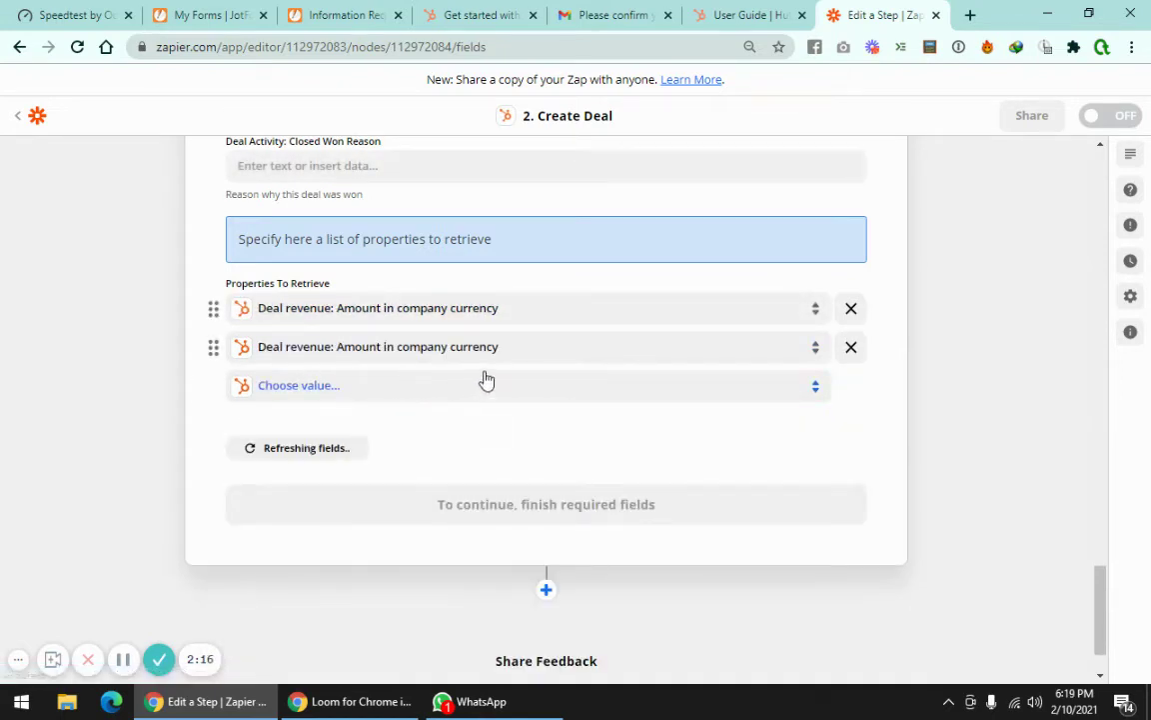
click(850, 346)
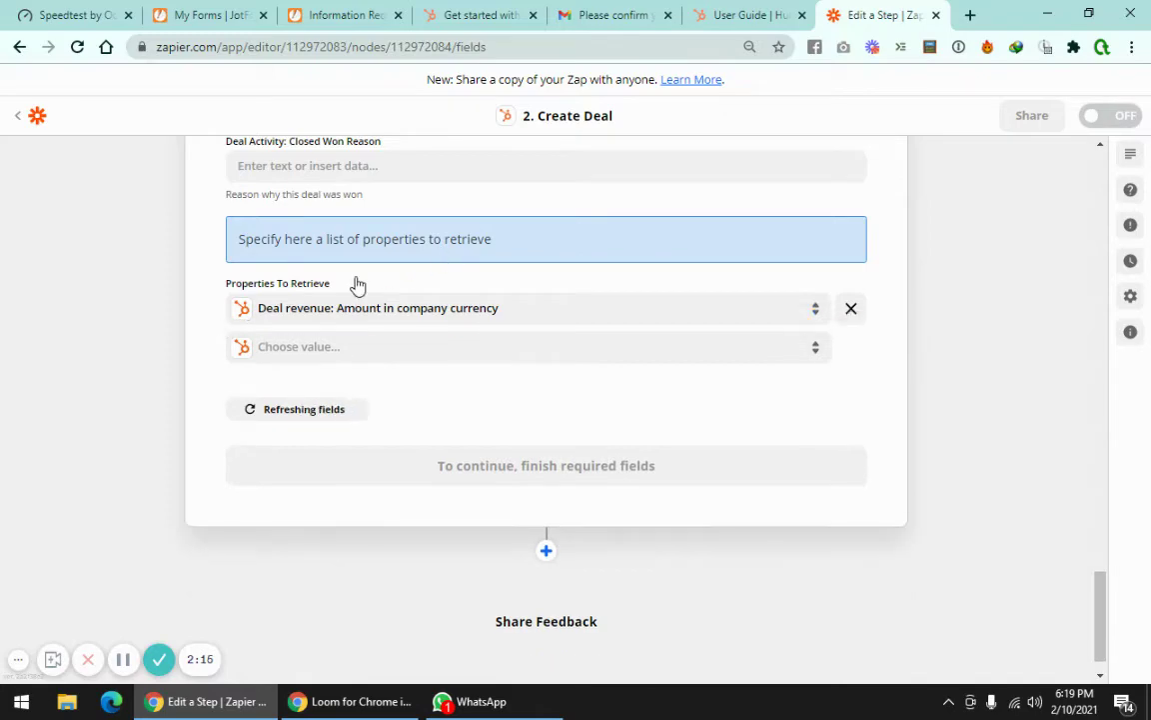
- Set the deal's Deal Stage to Qualified To Buy
scroll(358, 285, up, 3)
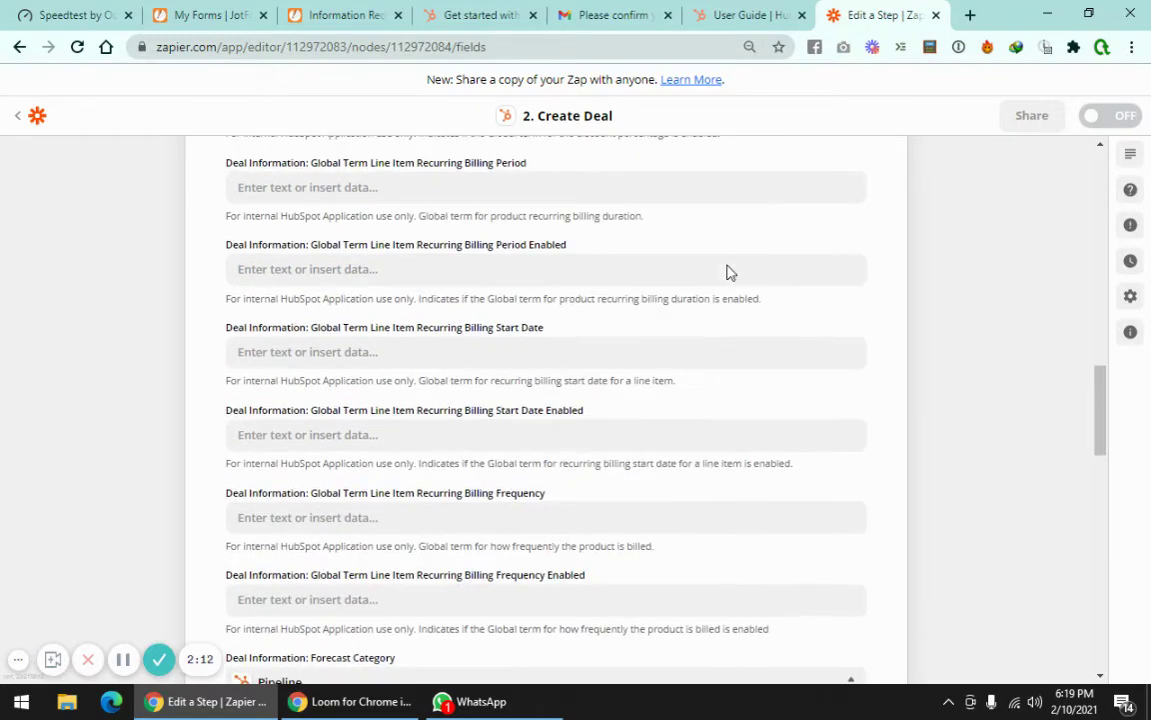
scroll(728, 269, up, 10)
scroll(728, 268, up, 3)
scroll(727, 268, down, 6)
scroll(759, 280, up, 2)
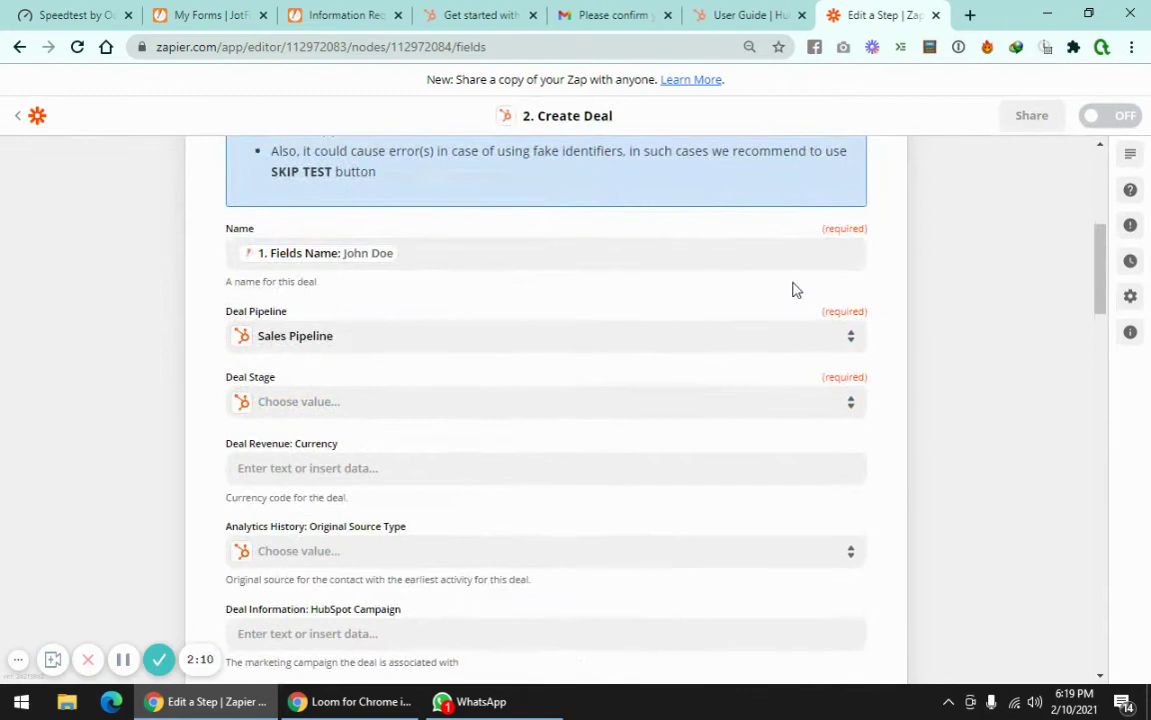
click(299, 404)
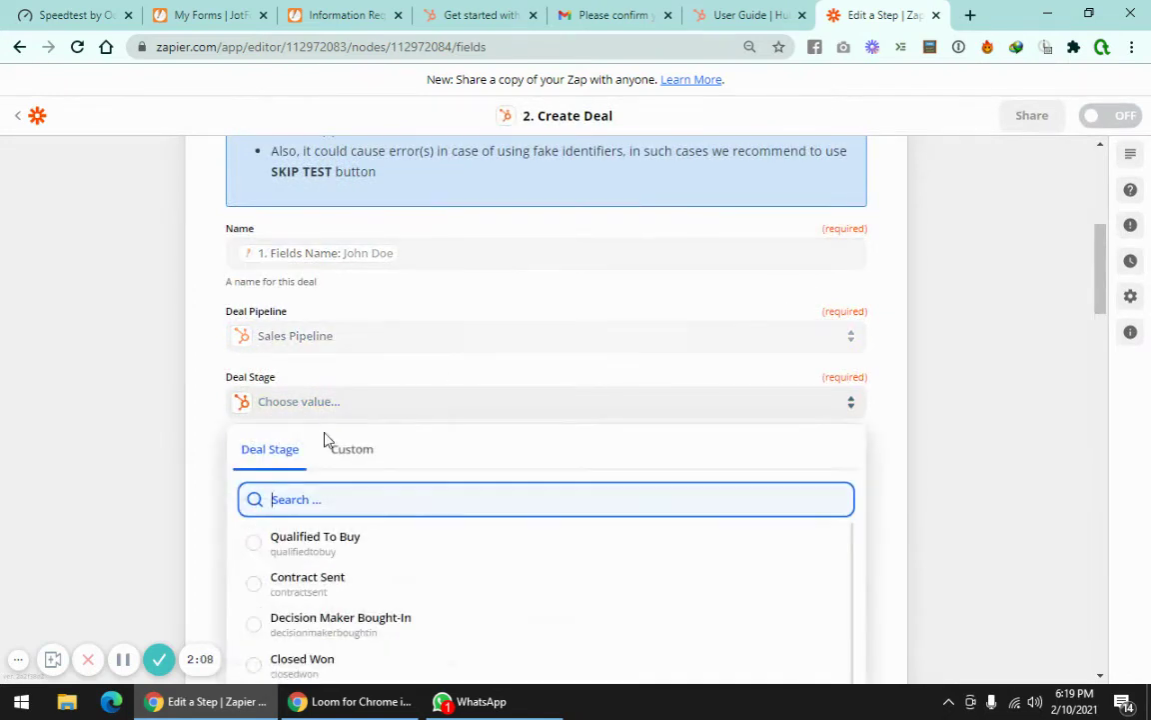
scroll(359, 340, down, 2)
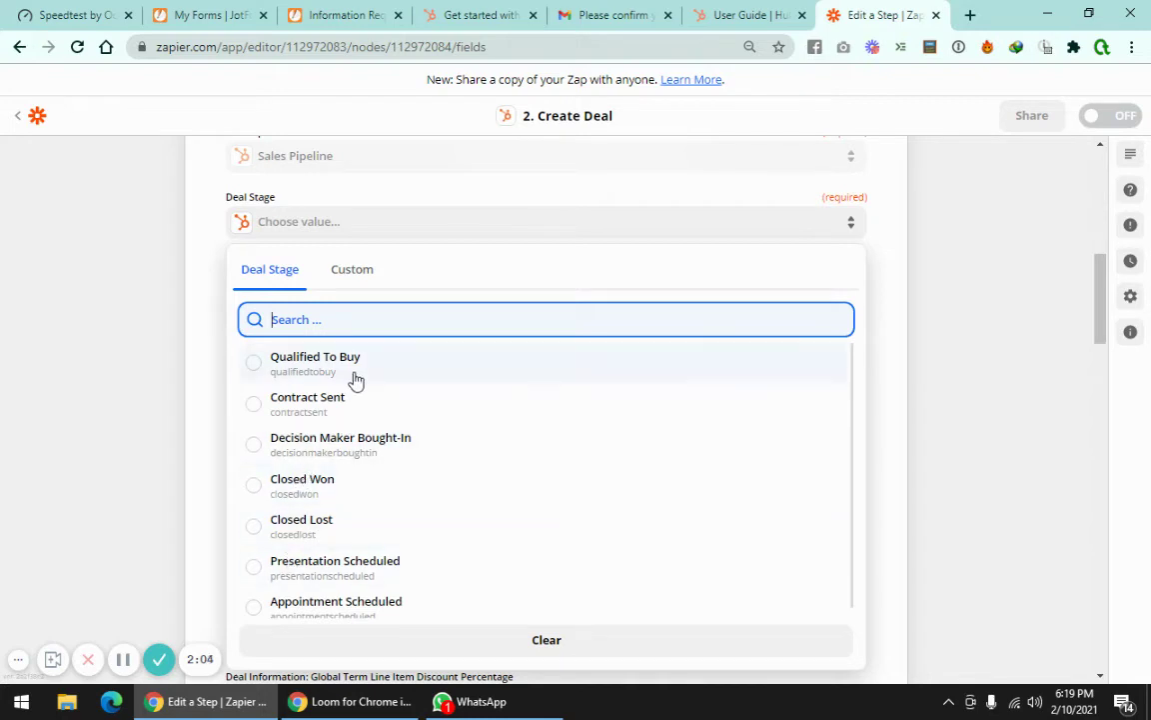
scroll(346, 520, down, 1)
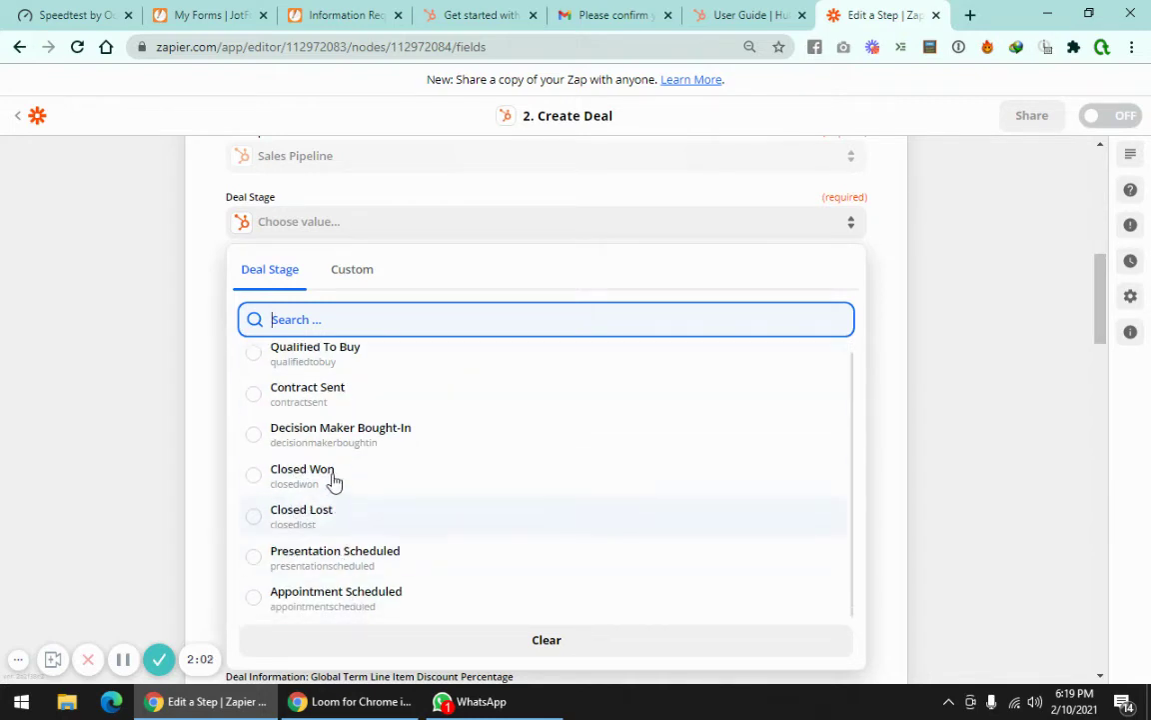
scroll(320, 450, up, 1)
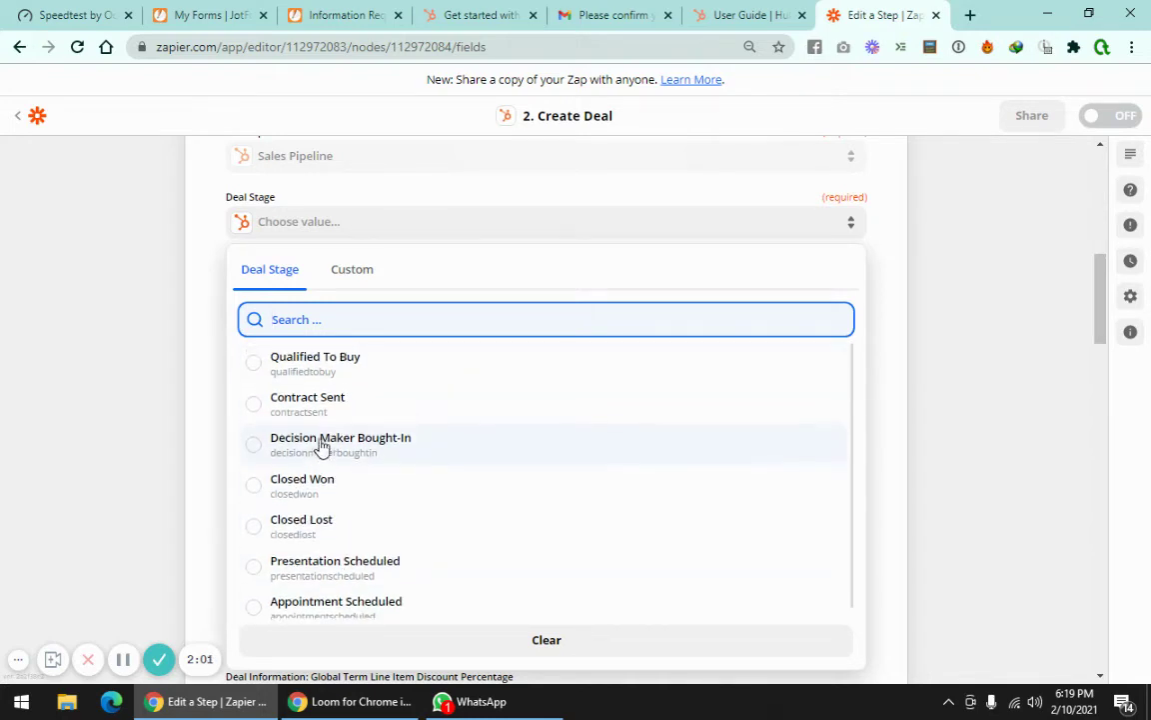
click(344, 366)
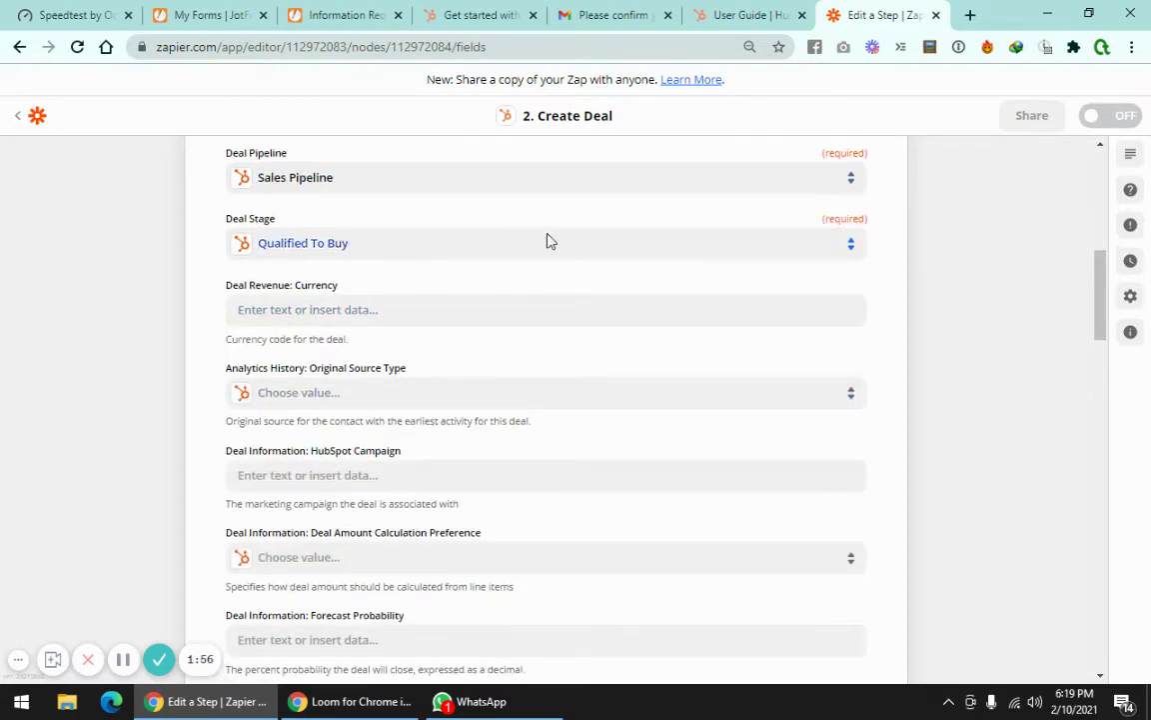
- Test the Create Deal action to send a sample deal, then switch to the HubSpot tab
scroll(564, 222, down, 3)
scroll(571, 212, down, 10)
scroll(680, 231, down, 10)
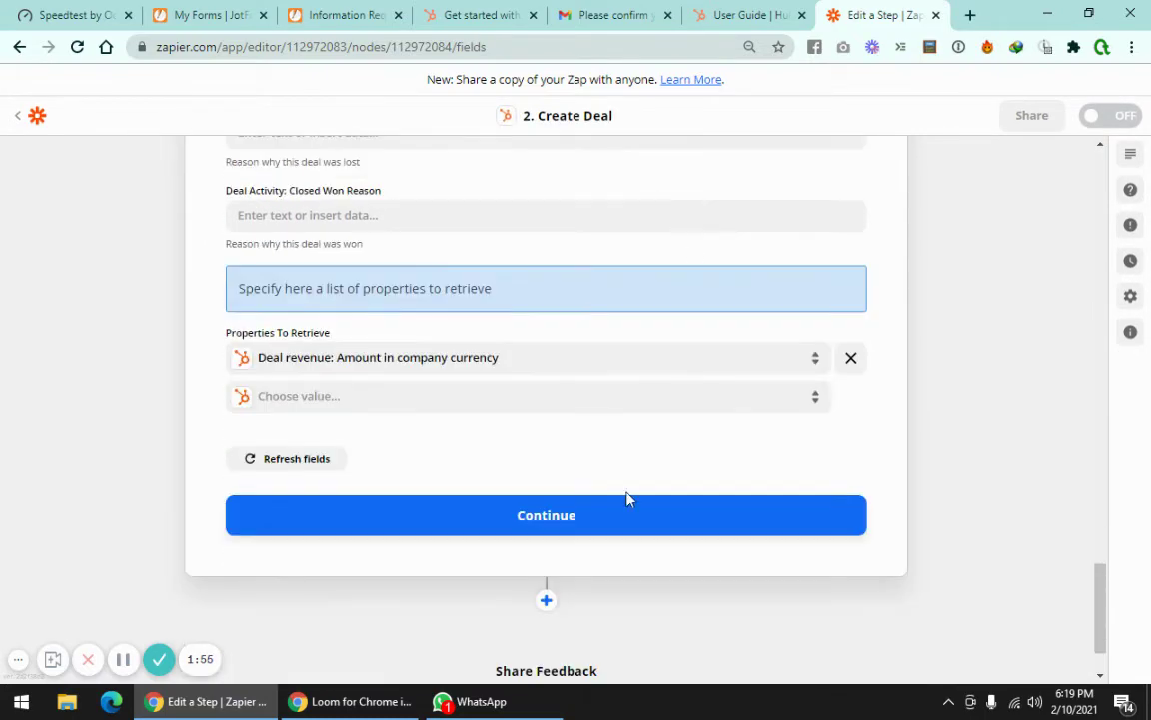
click(512, 532)
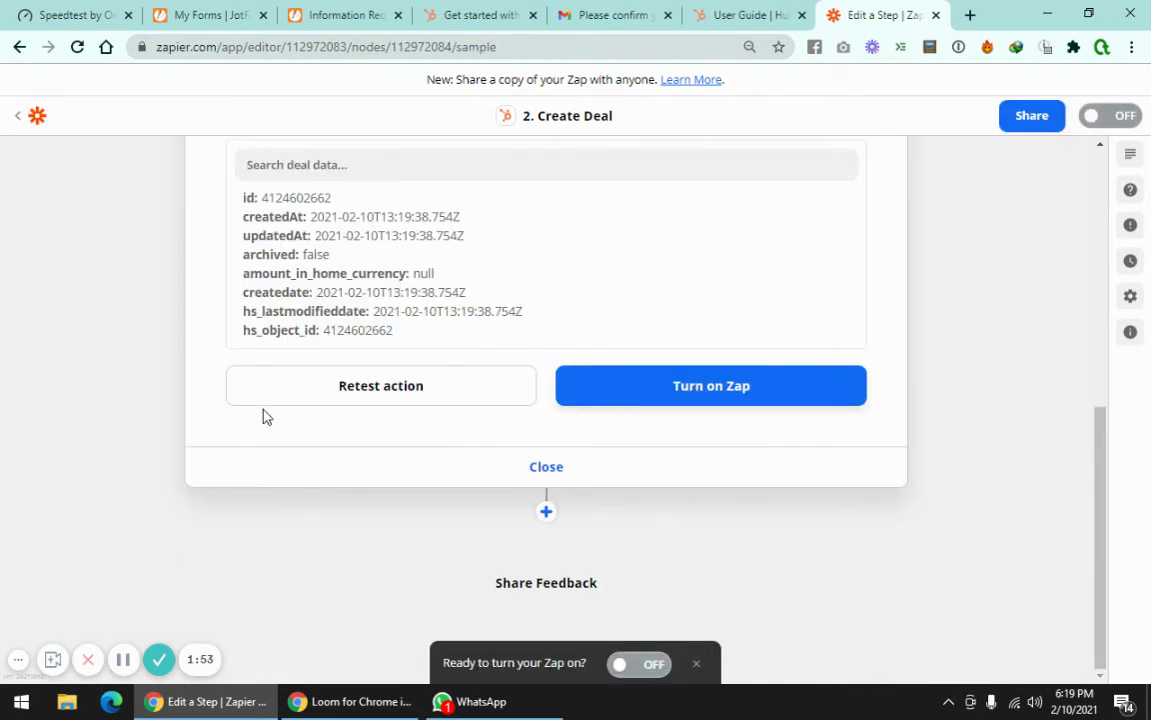
scroll(320, 287, up, 2)
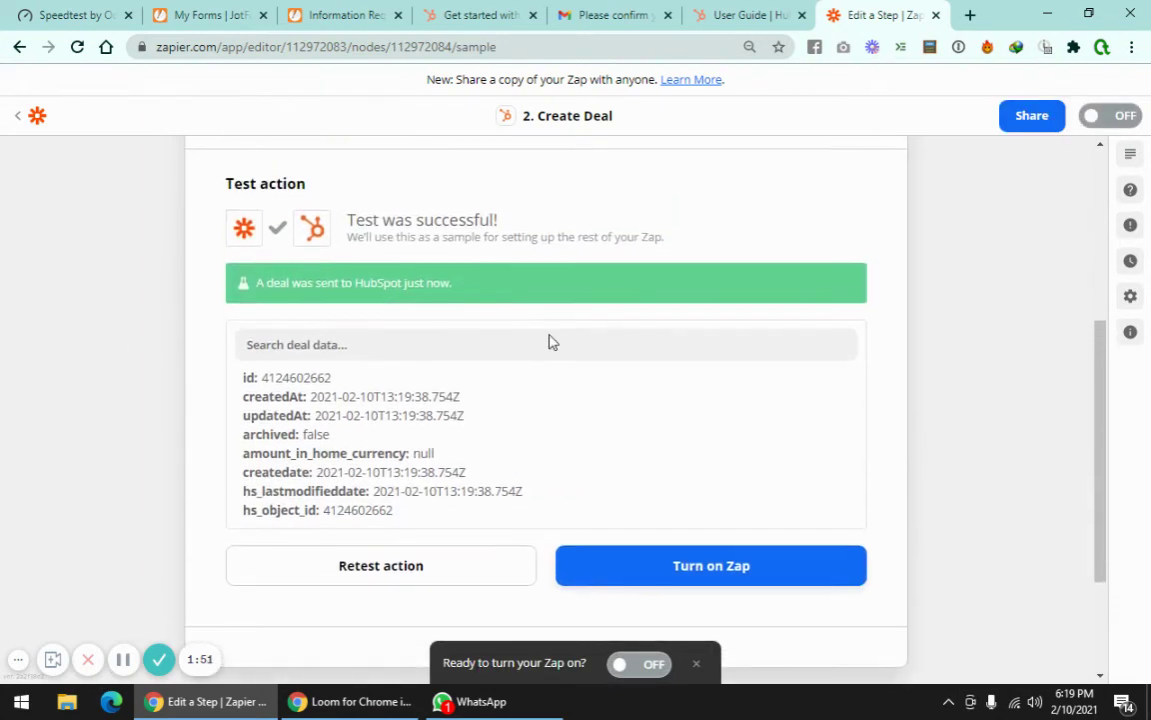
click(711, 17)
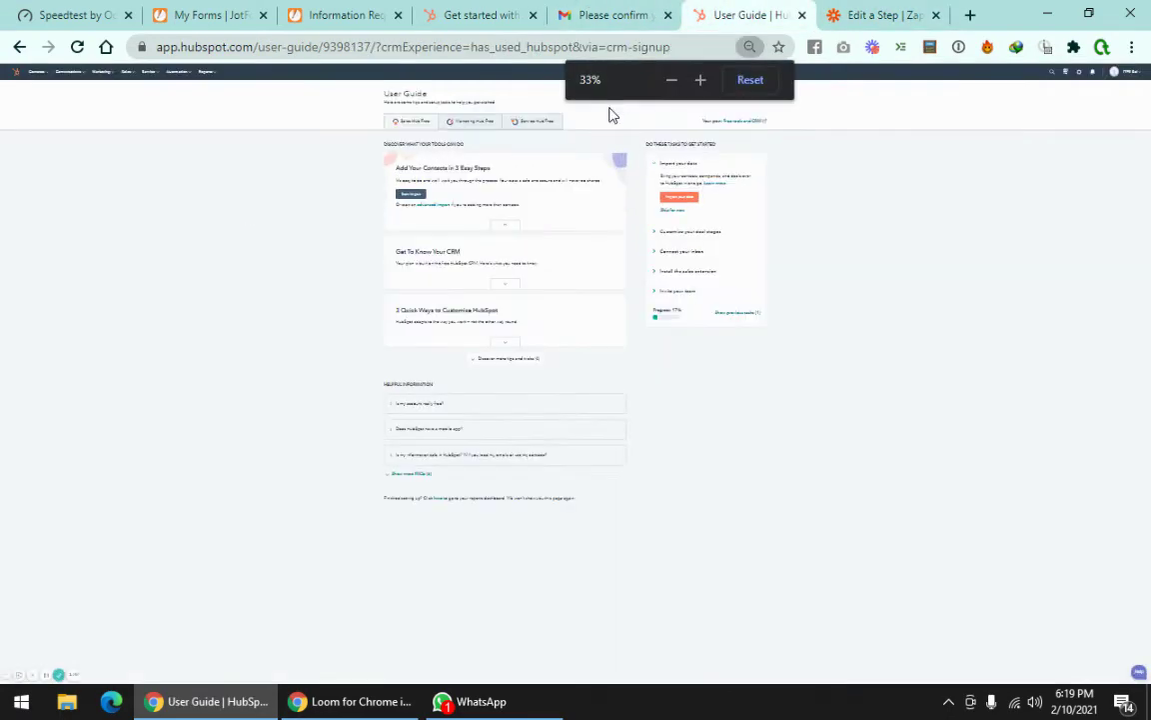
- Restore HubSpot's zoom, reload, and open Sales > Deals to find the test deal
key(ctrl+plus)
key(ctrl+plus)
key(ctrl+plus)
key(ctrl+plus)
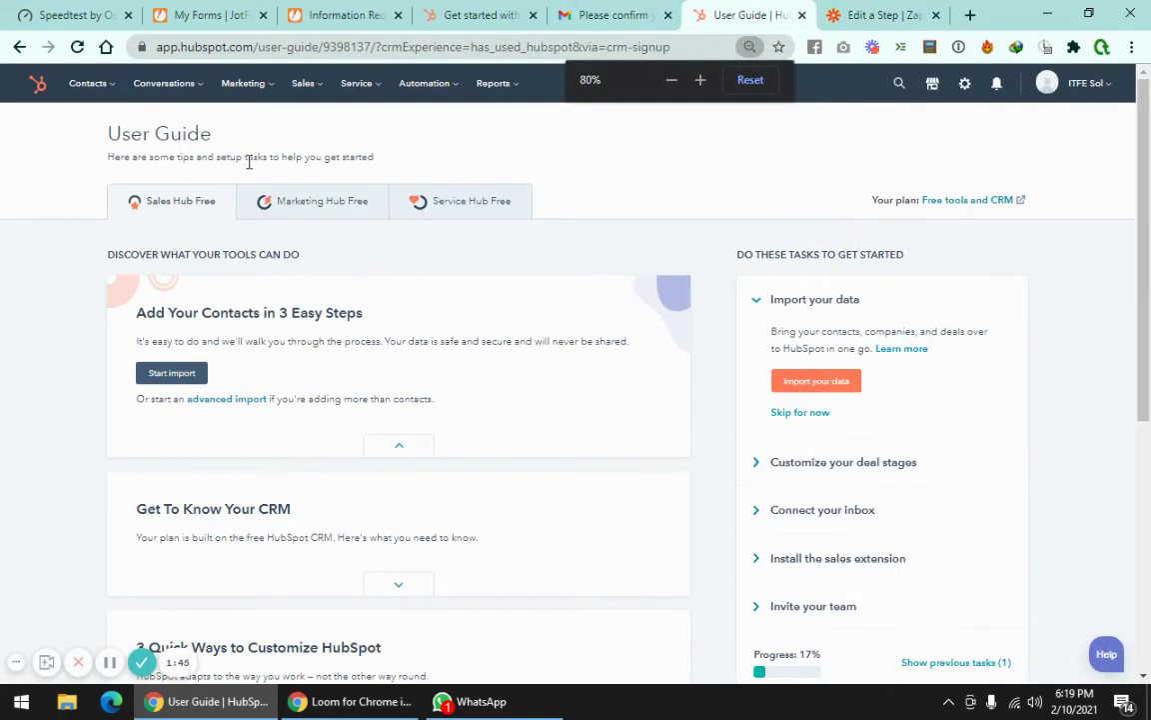
key(ctrl+plus)
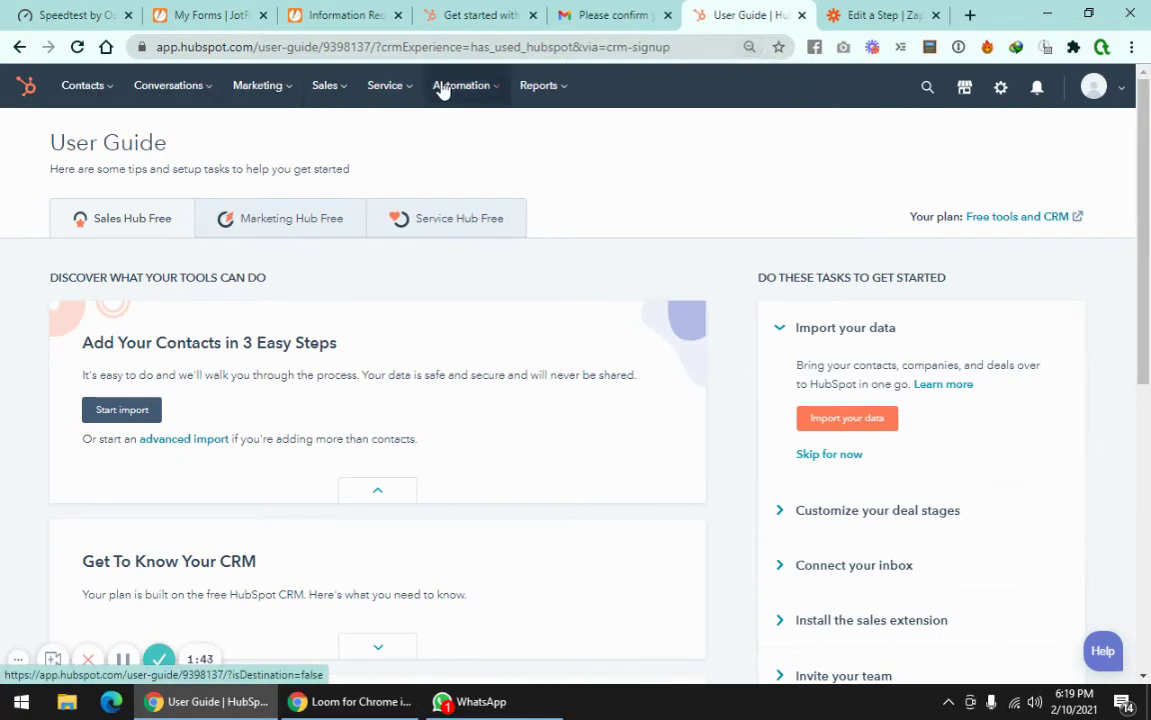
click(77, 47)
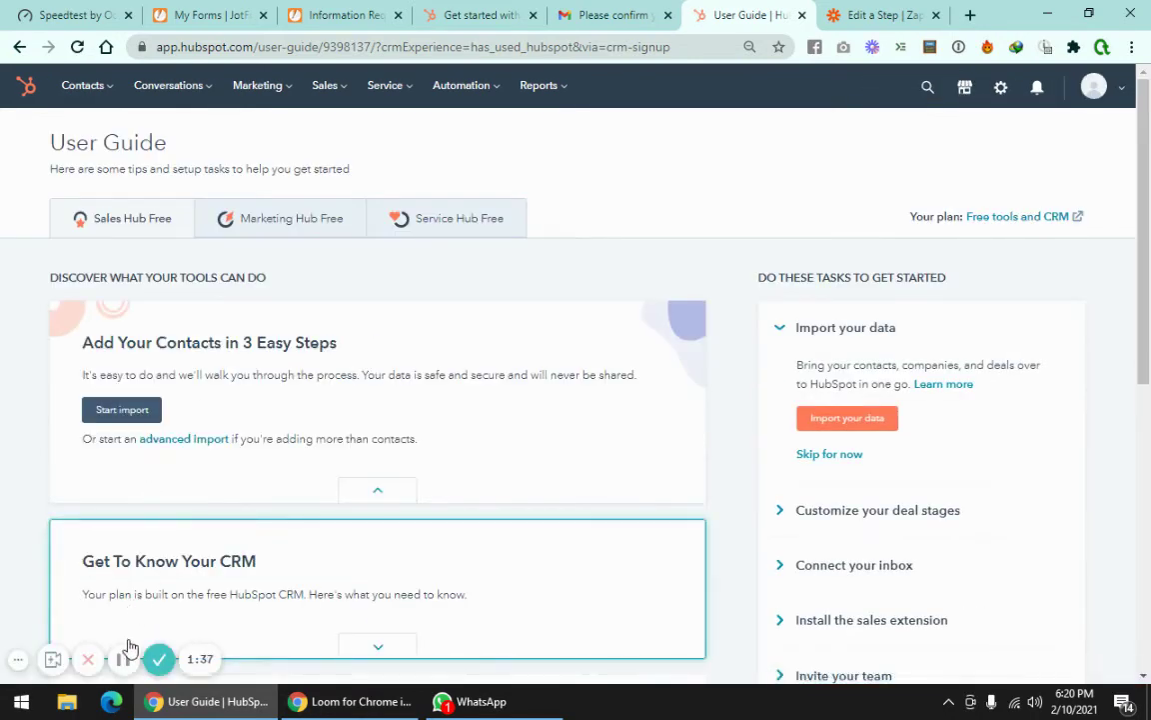
click(331, 85)
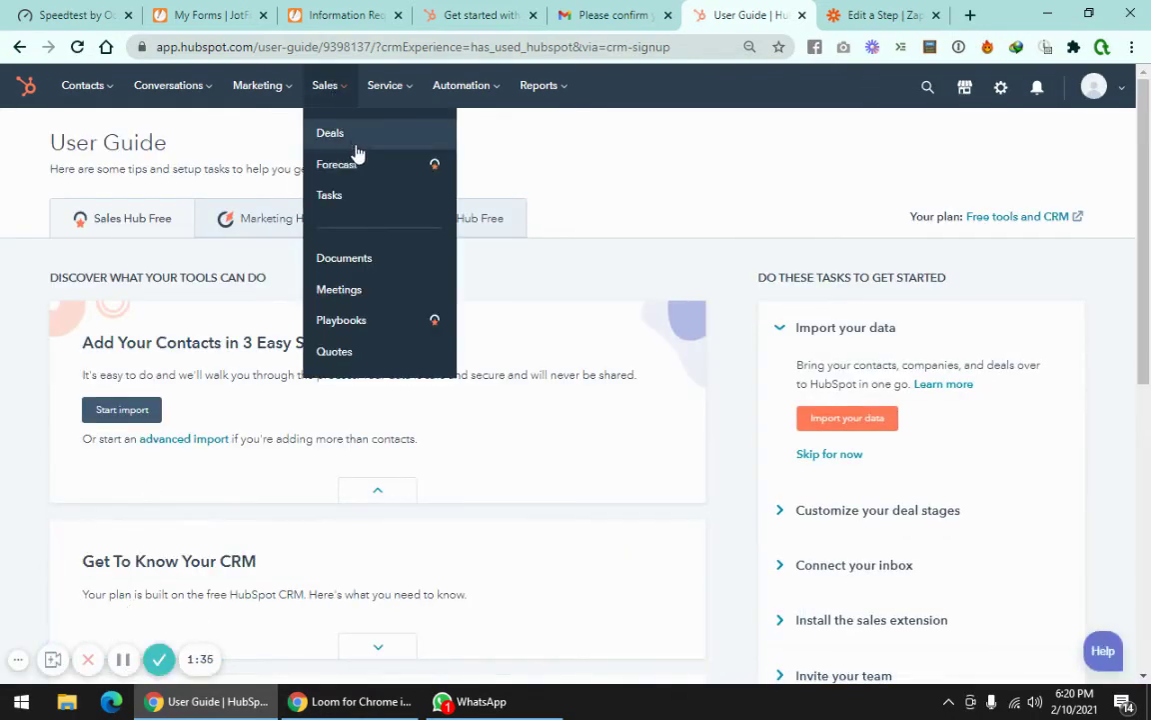
click(338, 134)
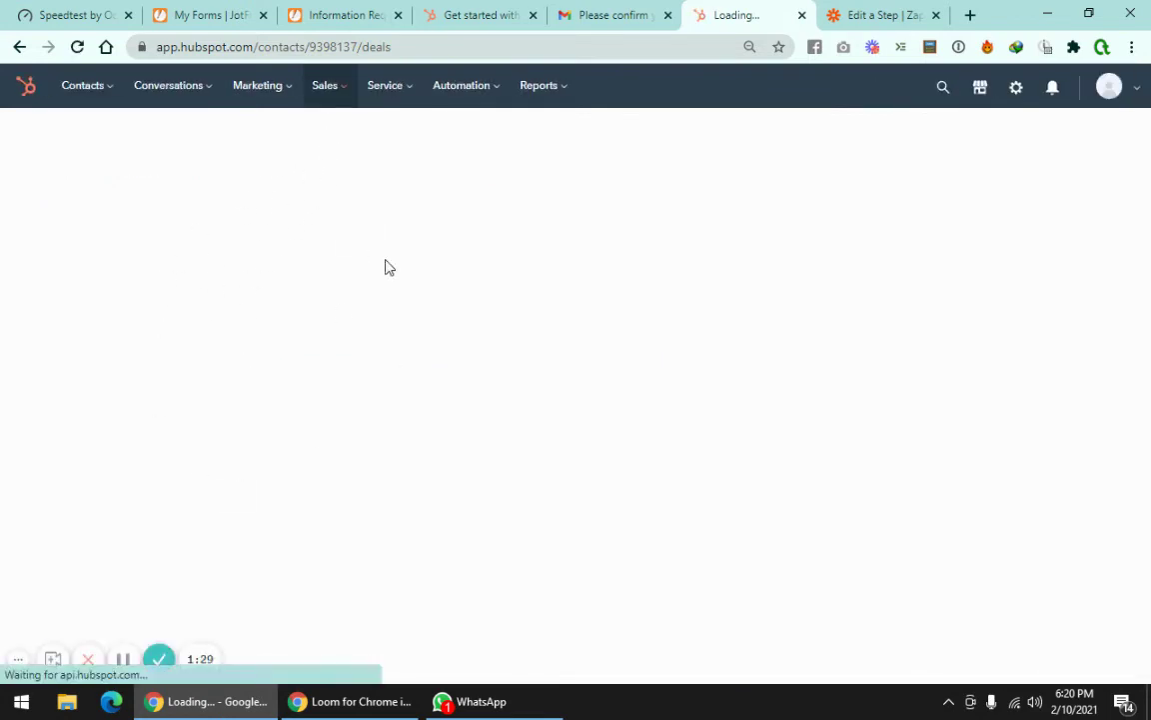
click(121, 659)
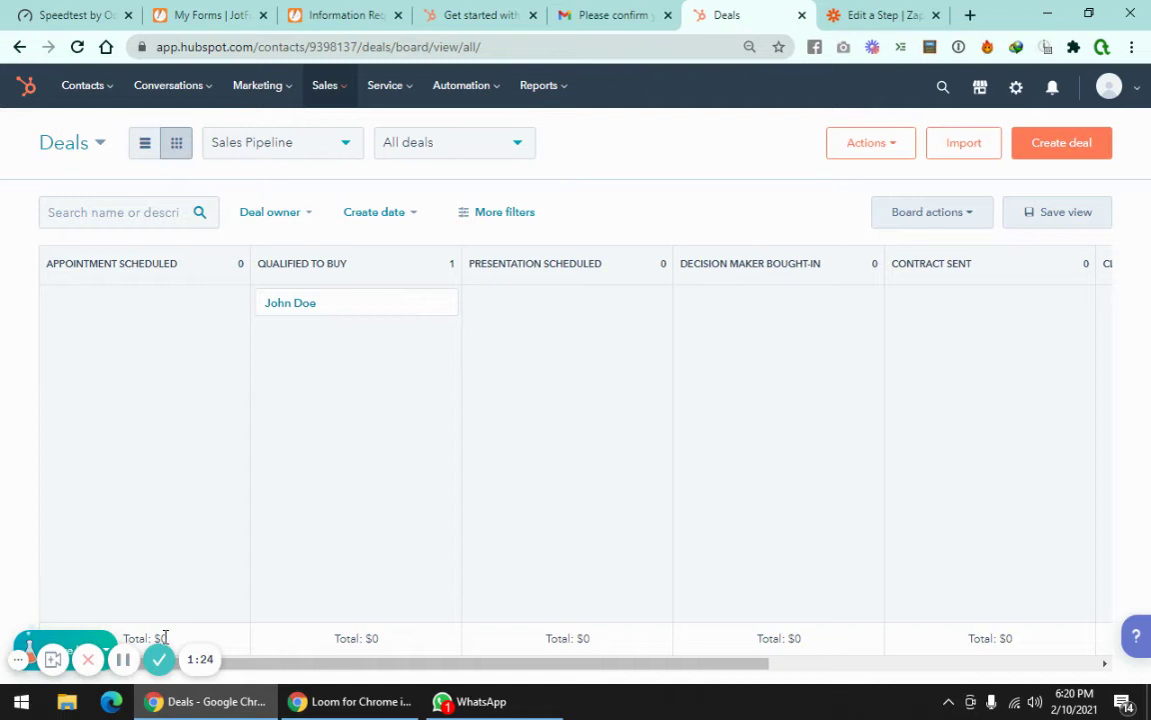
- Return to the Zapier tab and turn the JotForm-to-HubSpot zap on
click(867, 15)
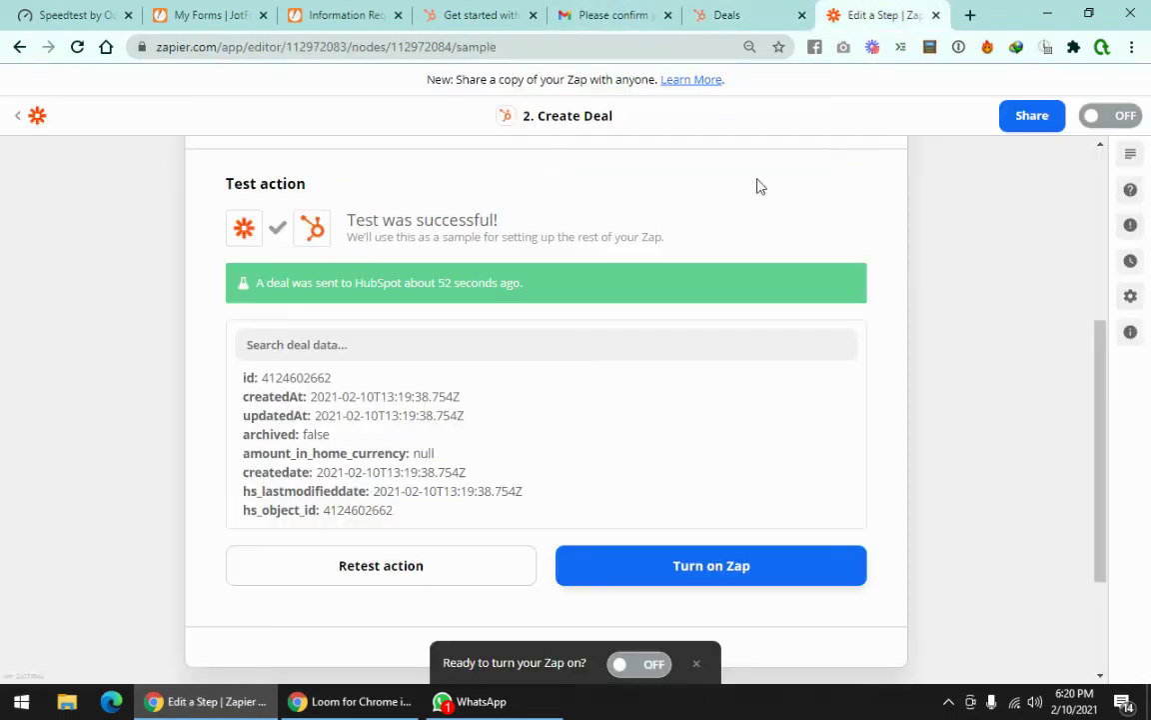
click(756, 567)
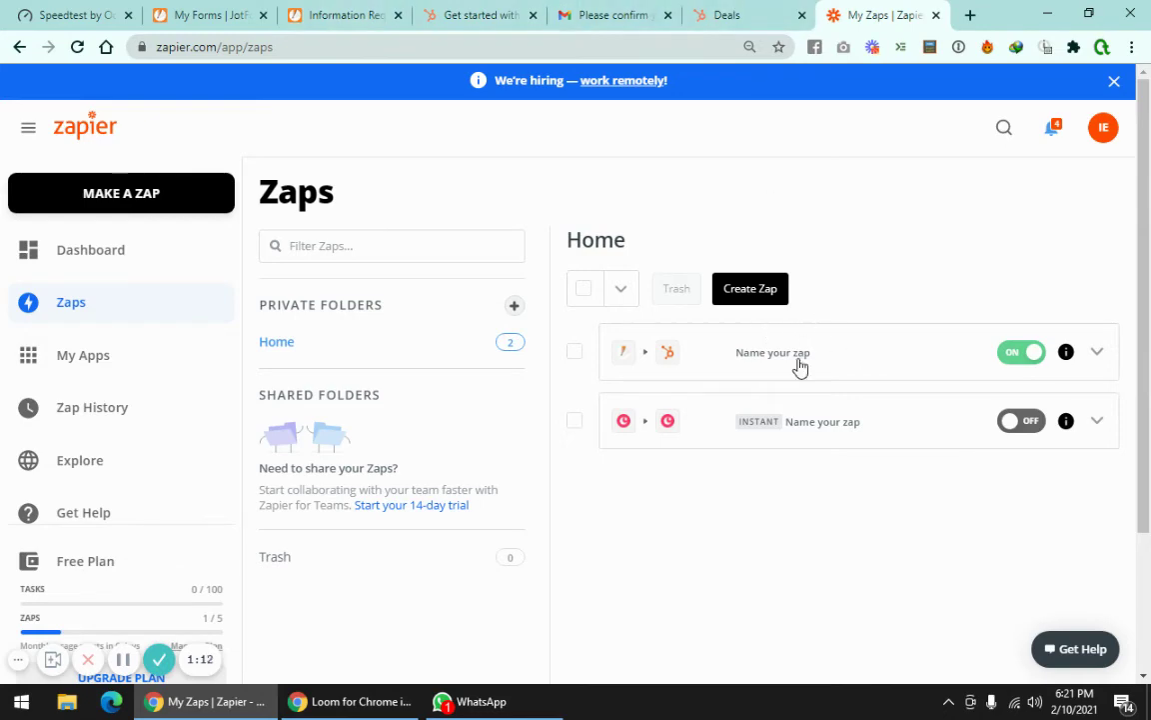
- Bring up the filled JotForm Information Request form and review its entries
click(487, 14)
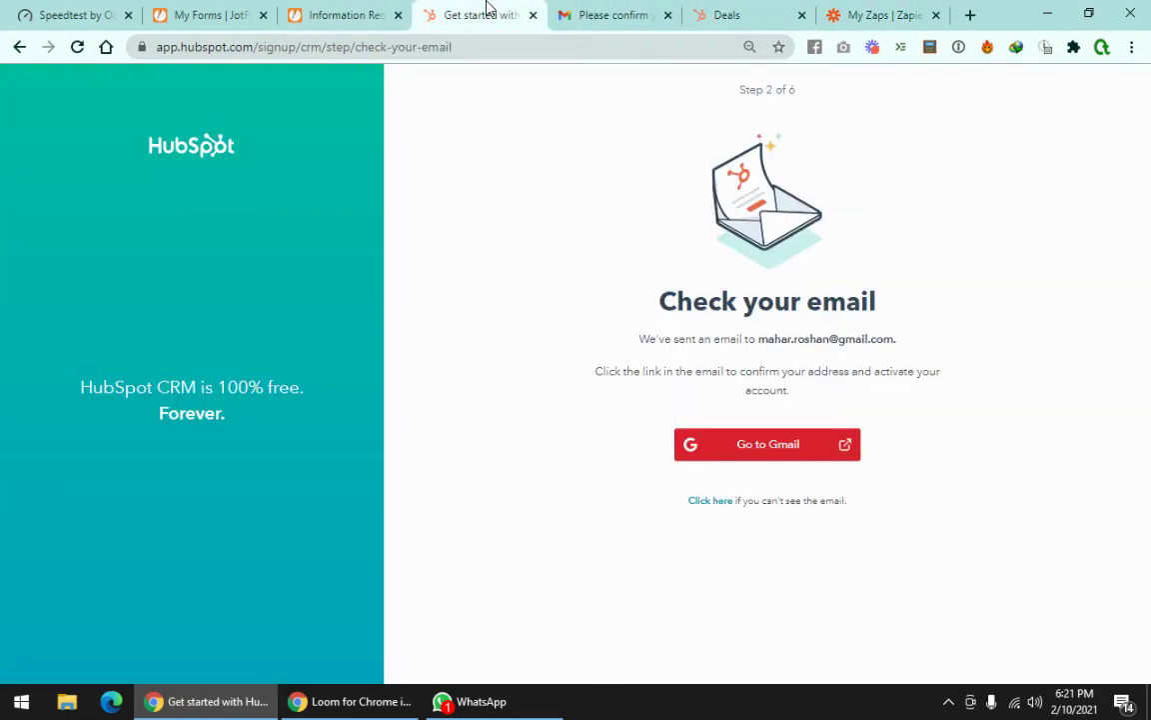
click(730, 10)
click(329, 10)
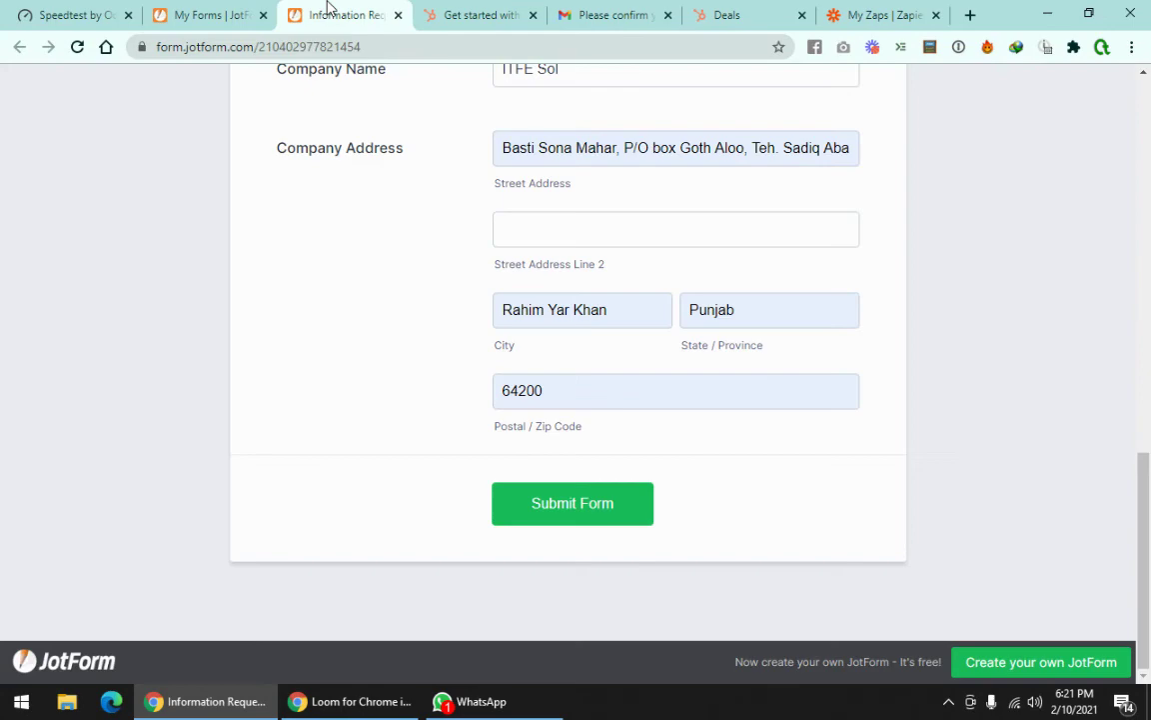
scroll(473, 192, up, 5)
scroll(447, 213, up, 5)
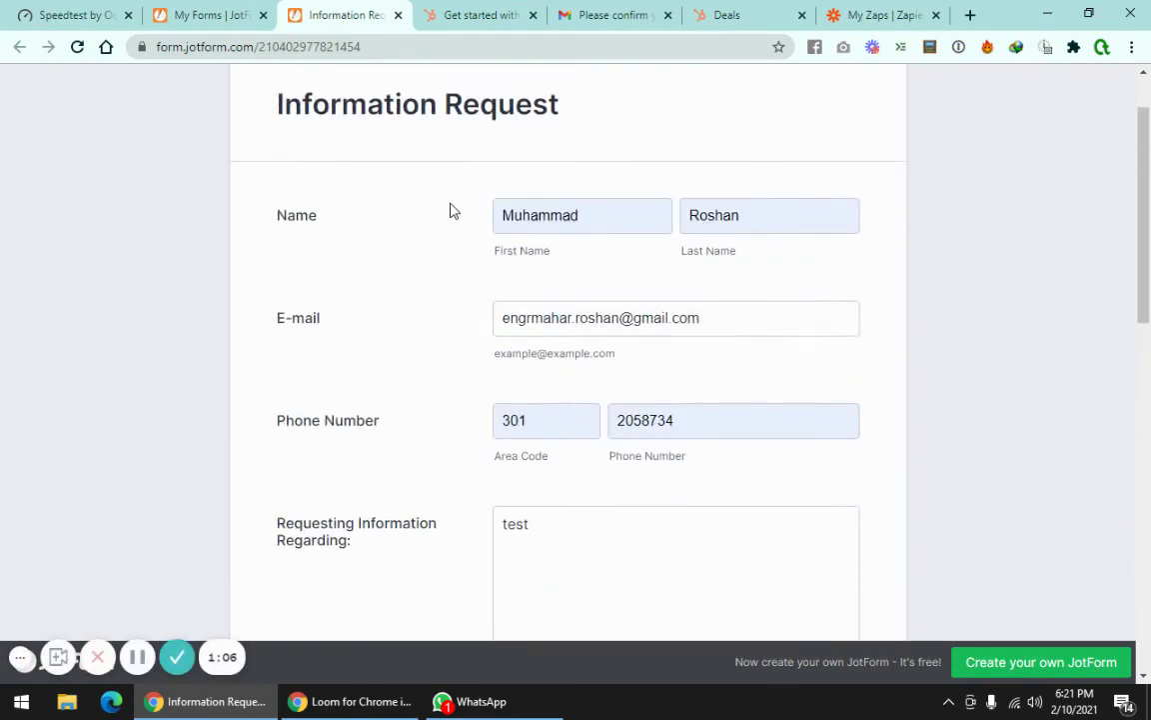
scroll(446, 195, down, 3)
scroll(523, 224, down, 4)
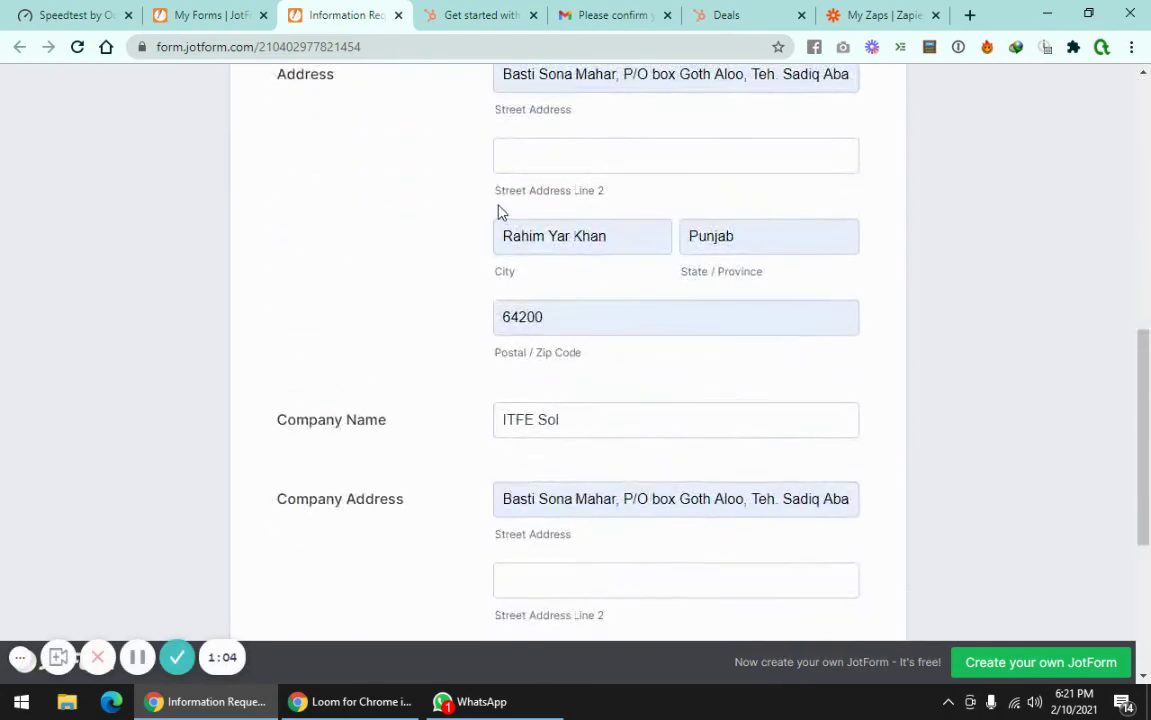
- Submit the Information Request form, then return to the HubSpot deals board
scroll(452, 257, down, 2)
scroll(496, 239, down, 2)
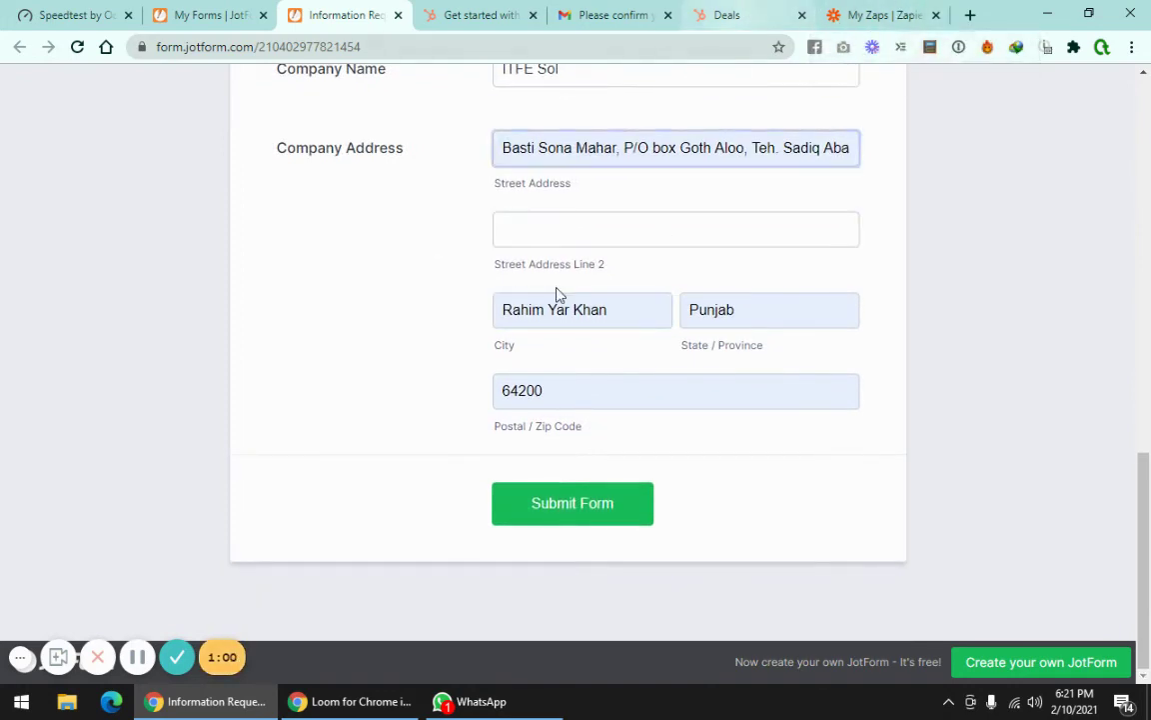
click(569, 499)
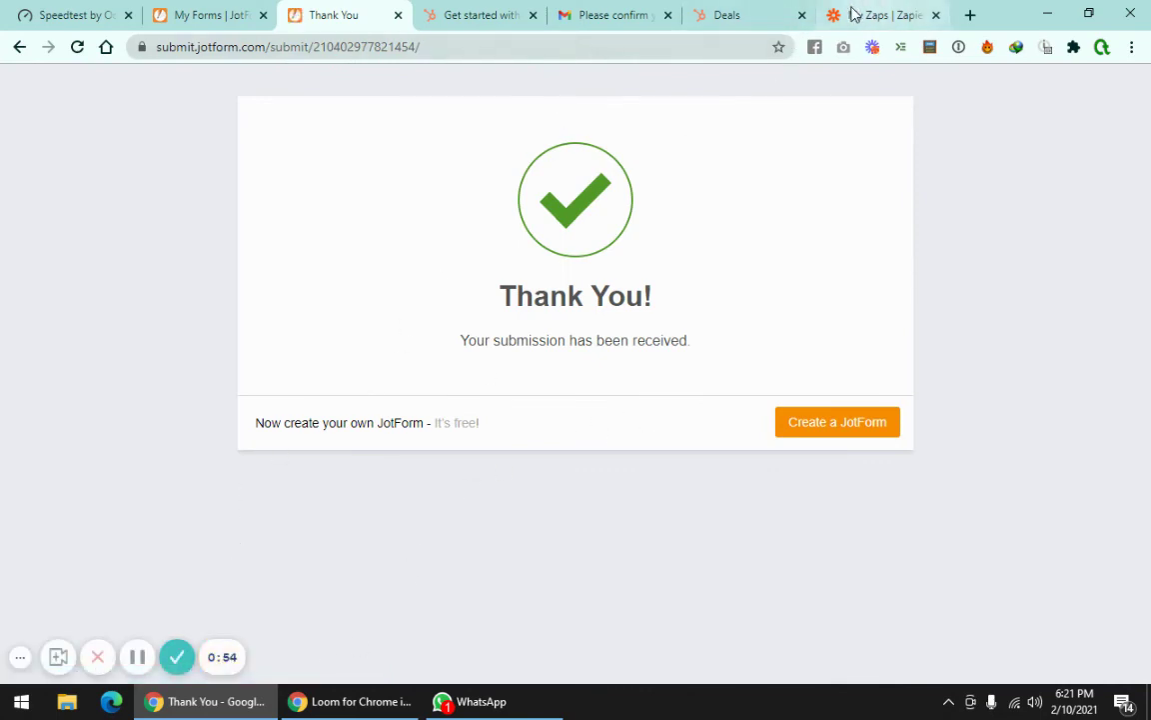
click(771, 12)
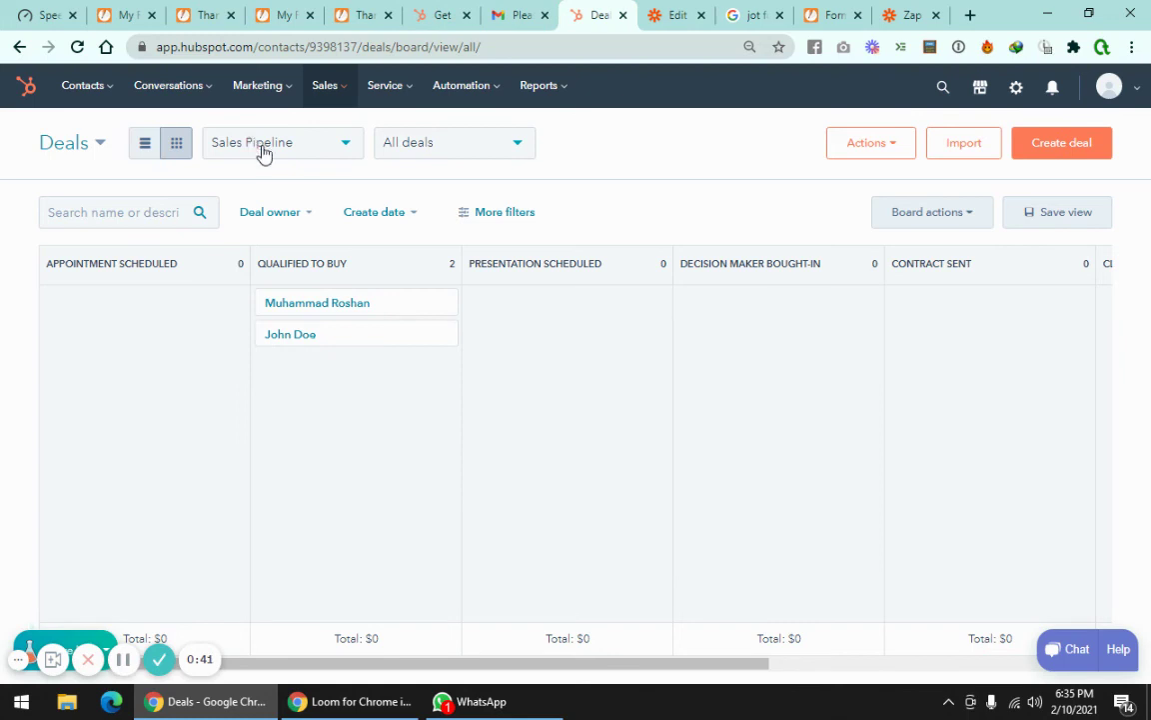
- Open the newly added deal card in the Qualified To Buy column
click(306, 305)
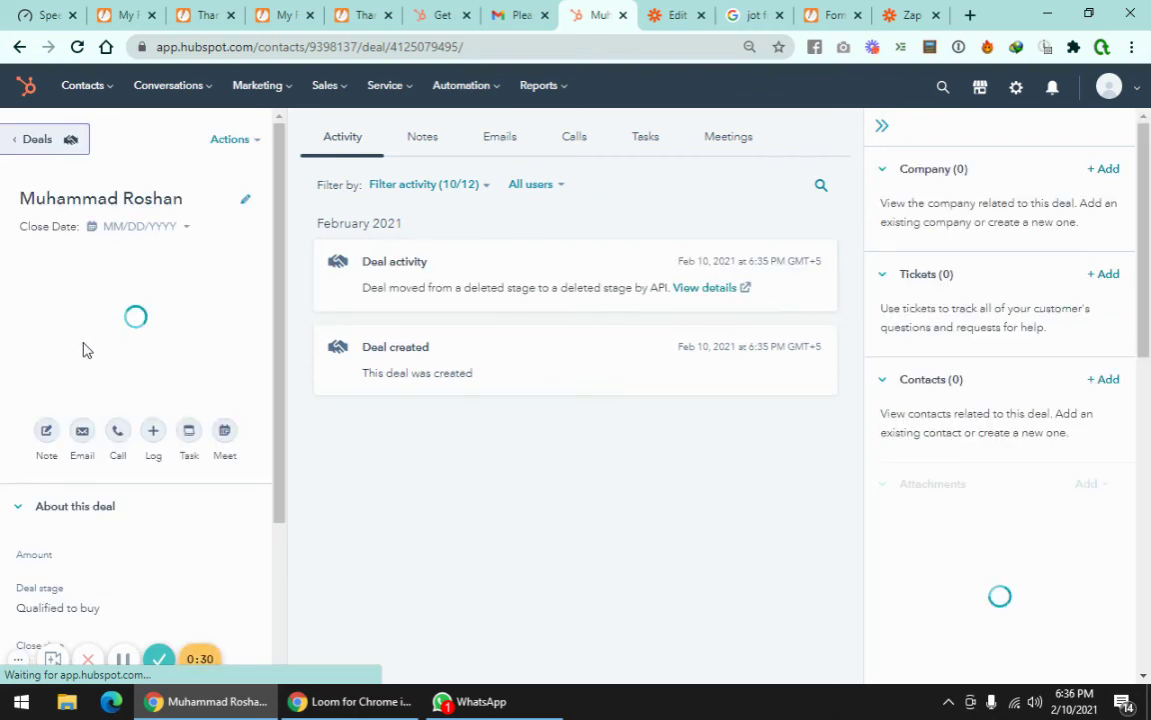
scroll(110, 300, down, 2)
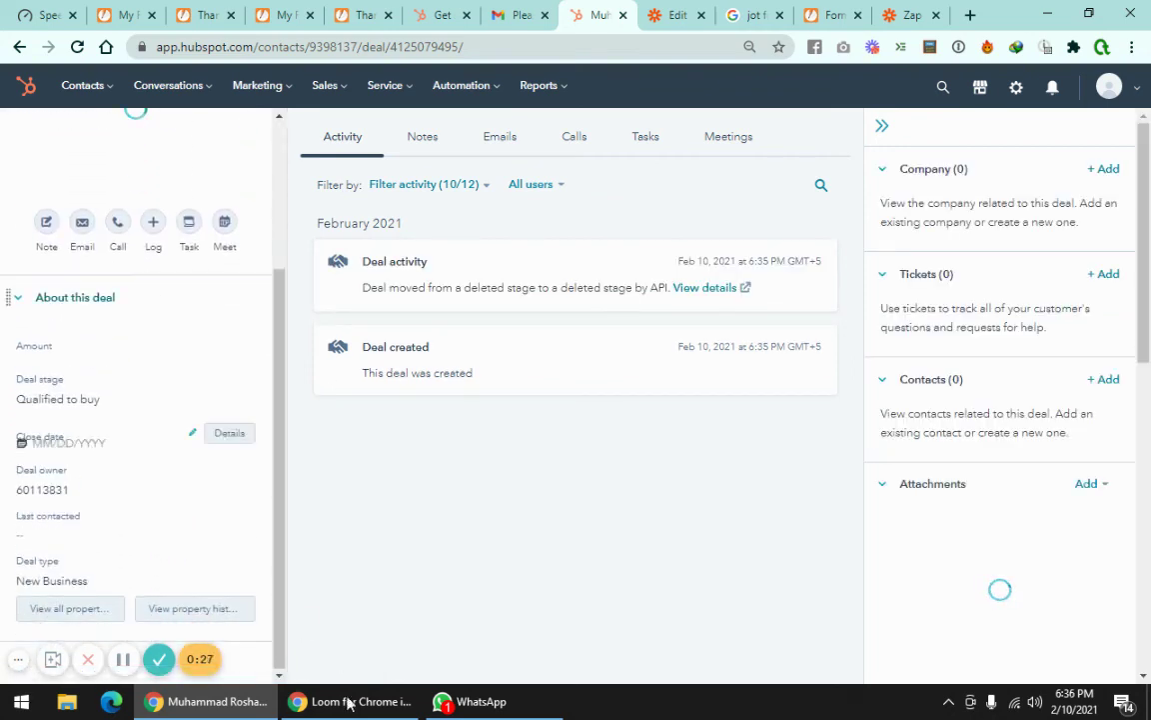
scroll(120, 530, up, 2)
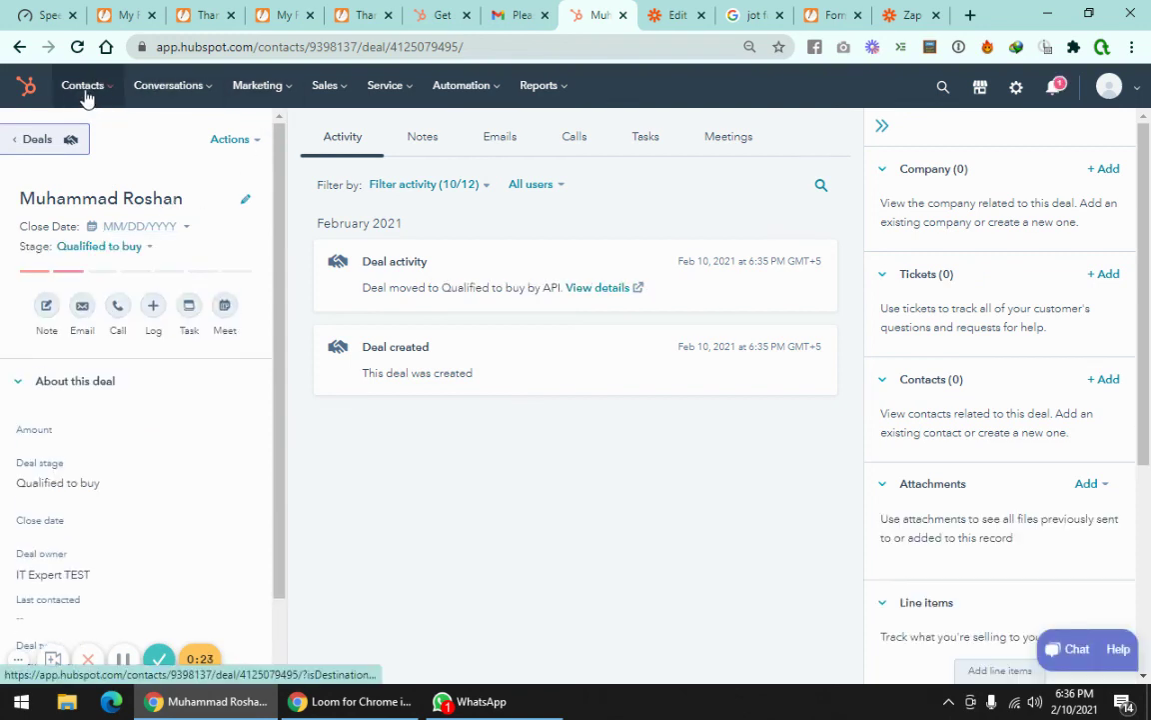
click(262, 86)
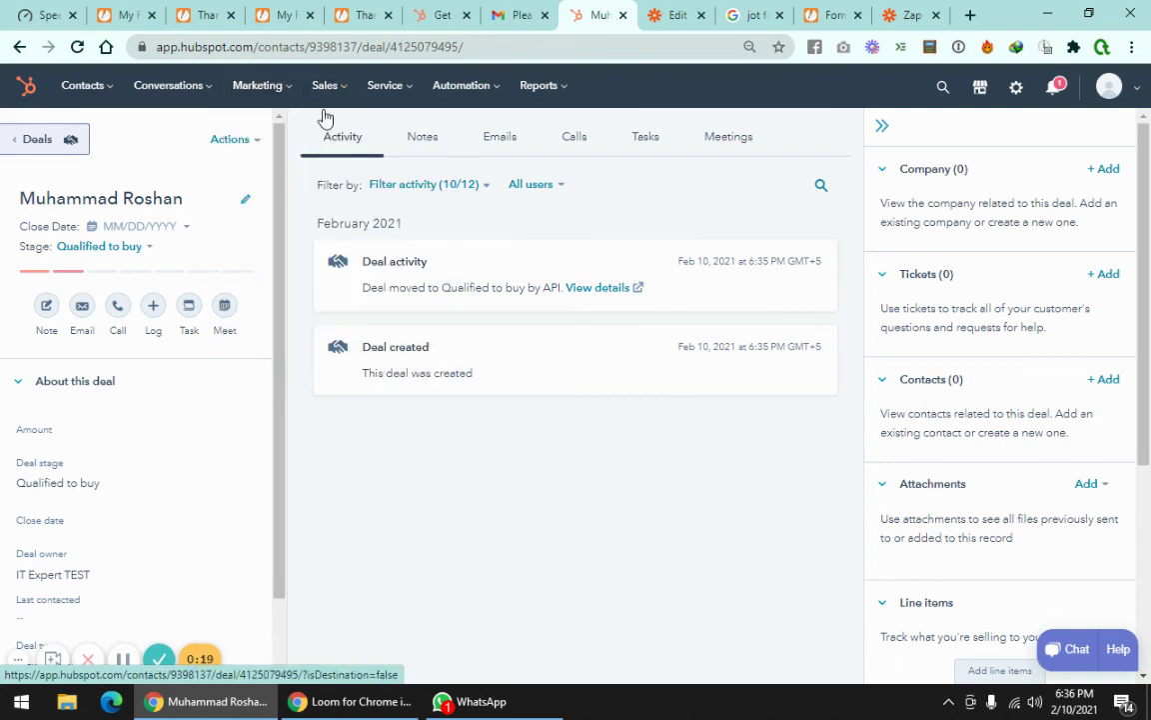
mouse_move(328, 85)
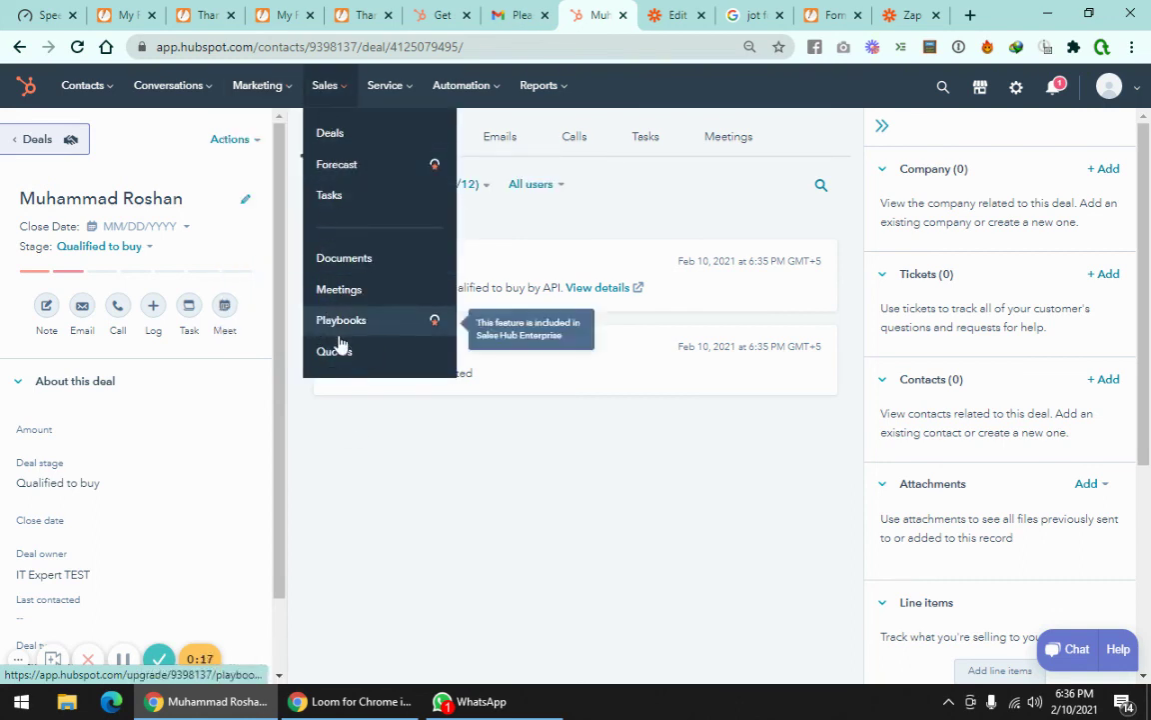
click(514, 562)
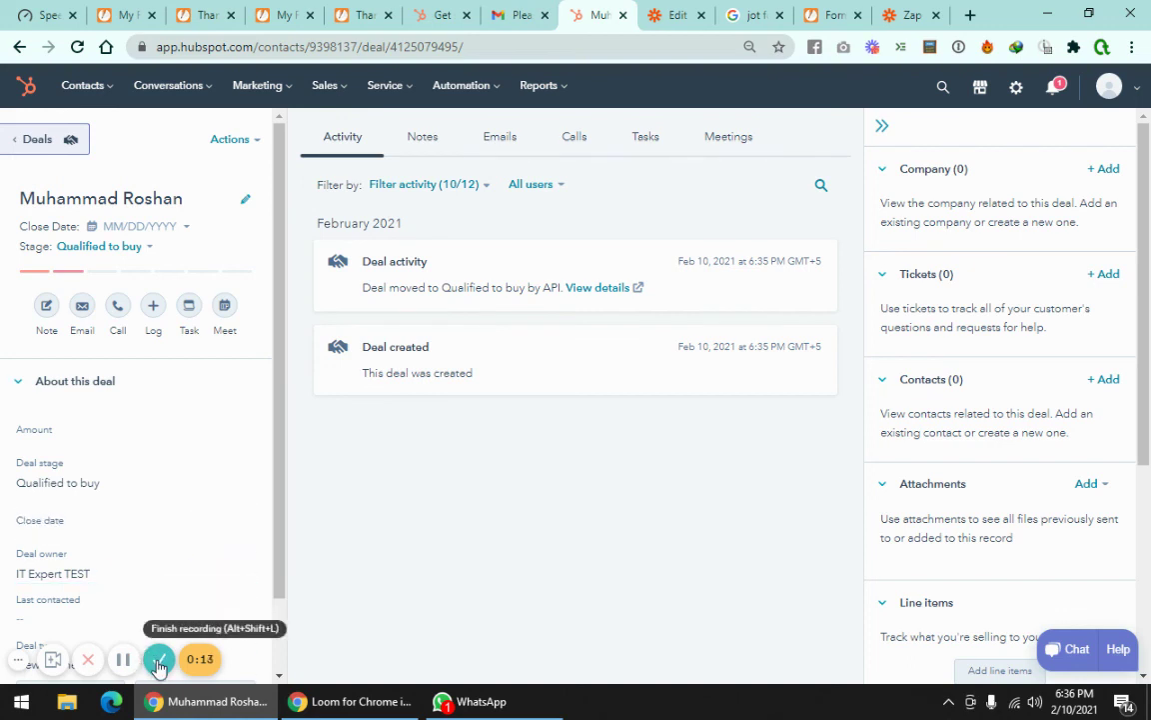